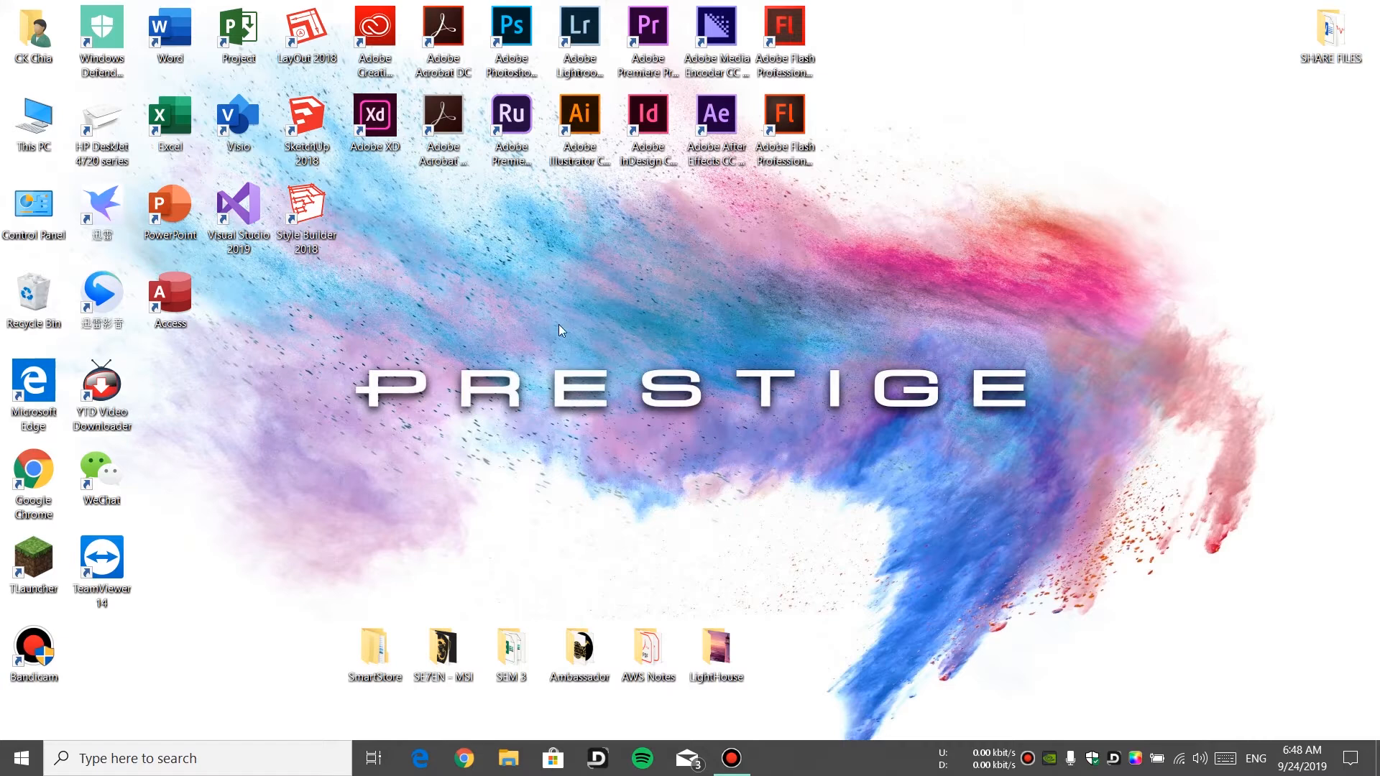
Open This PC's system properties to check the computer name, then close the window
right_click(45, 144)
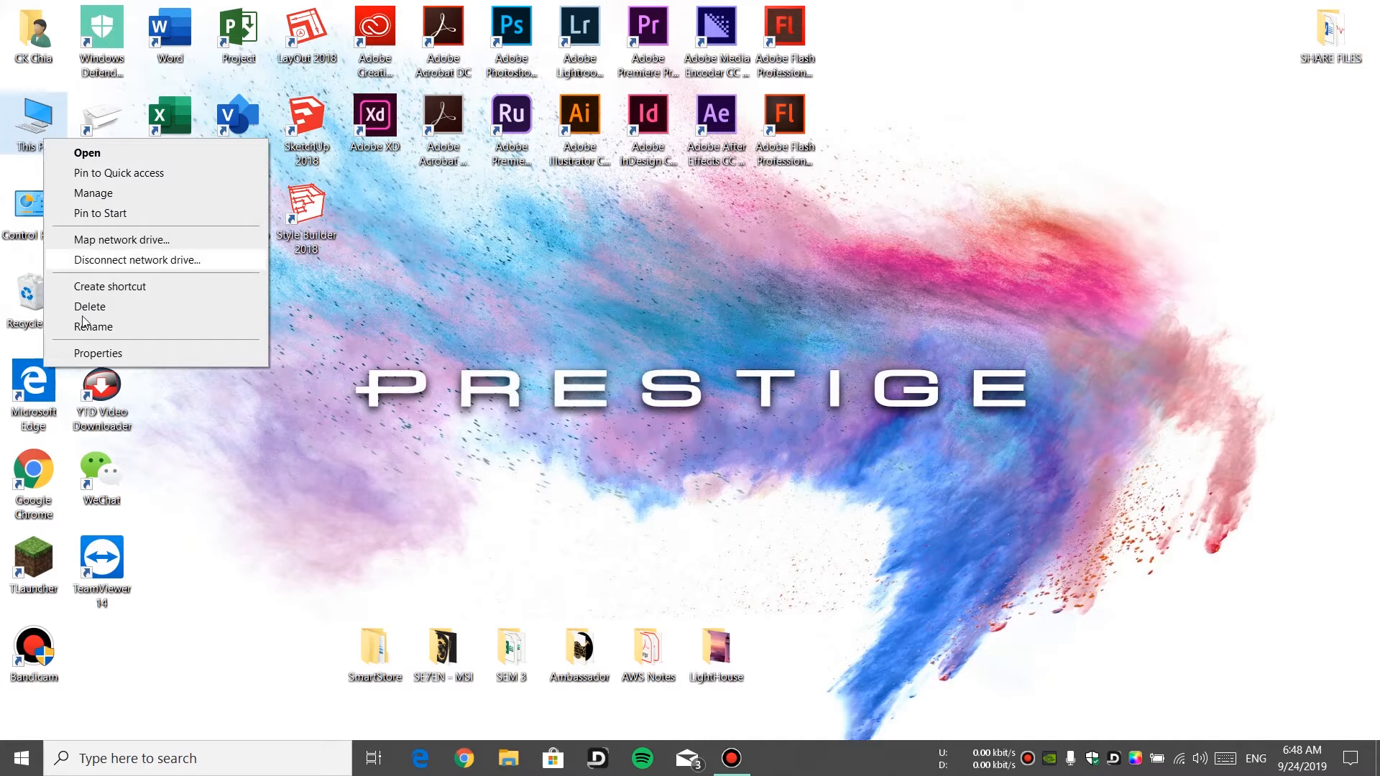
left_click(97, 353)
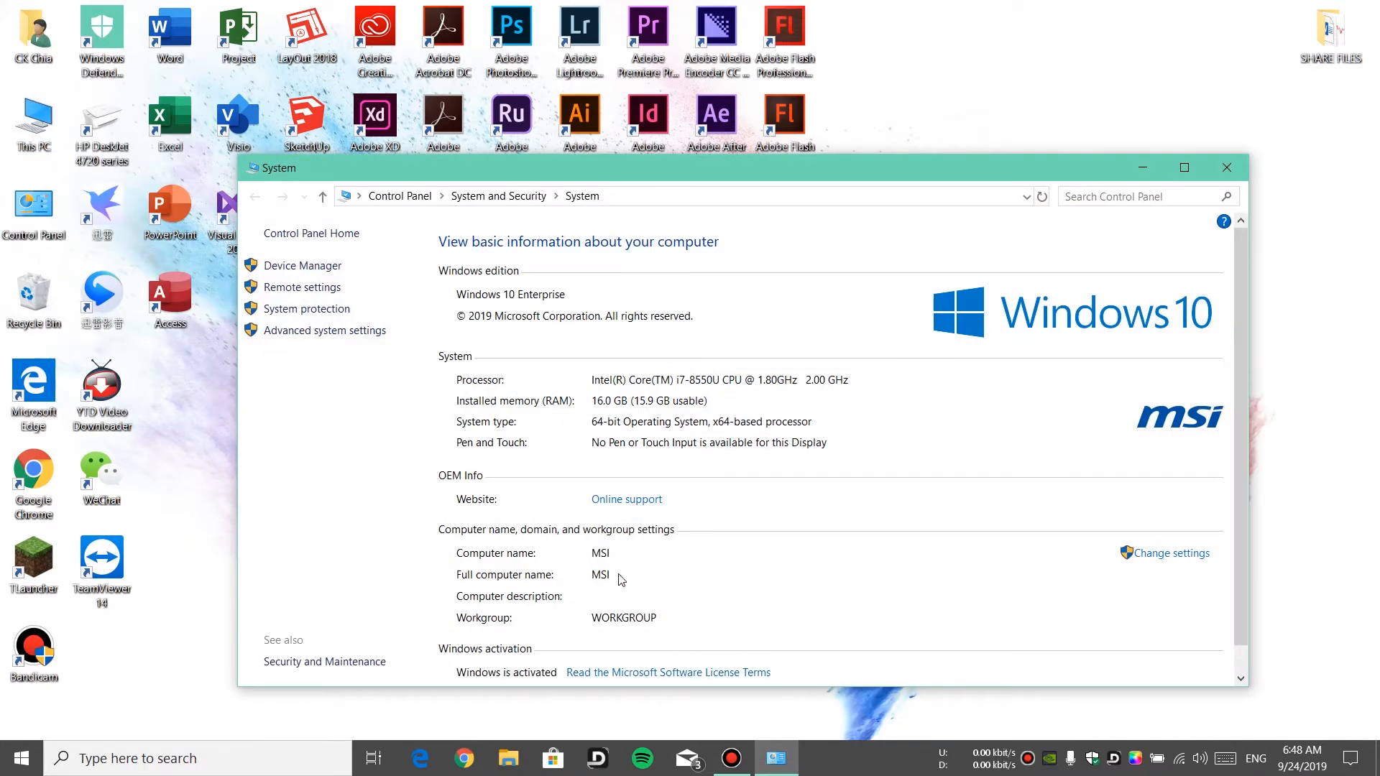
left_click(1227, 168)
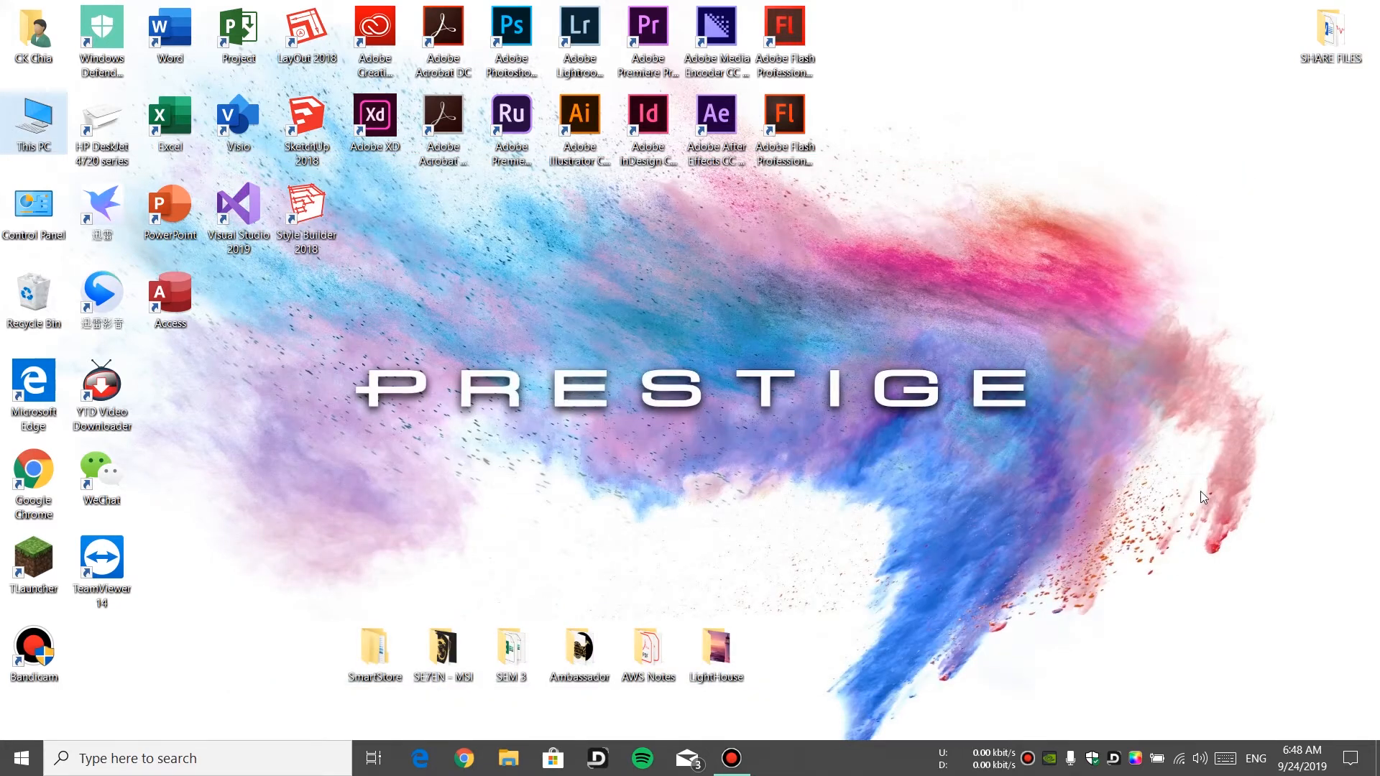
Review the advanced sharing settings for the Private, Guest or Public, and All Networks profiles, then close them
left_click(1364, 762)
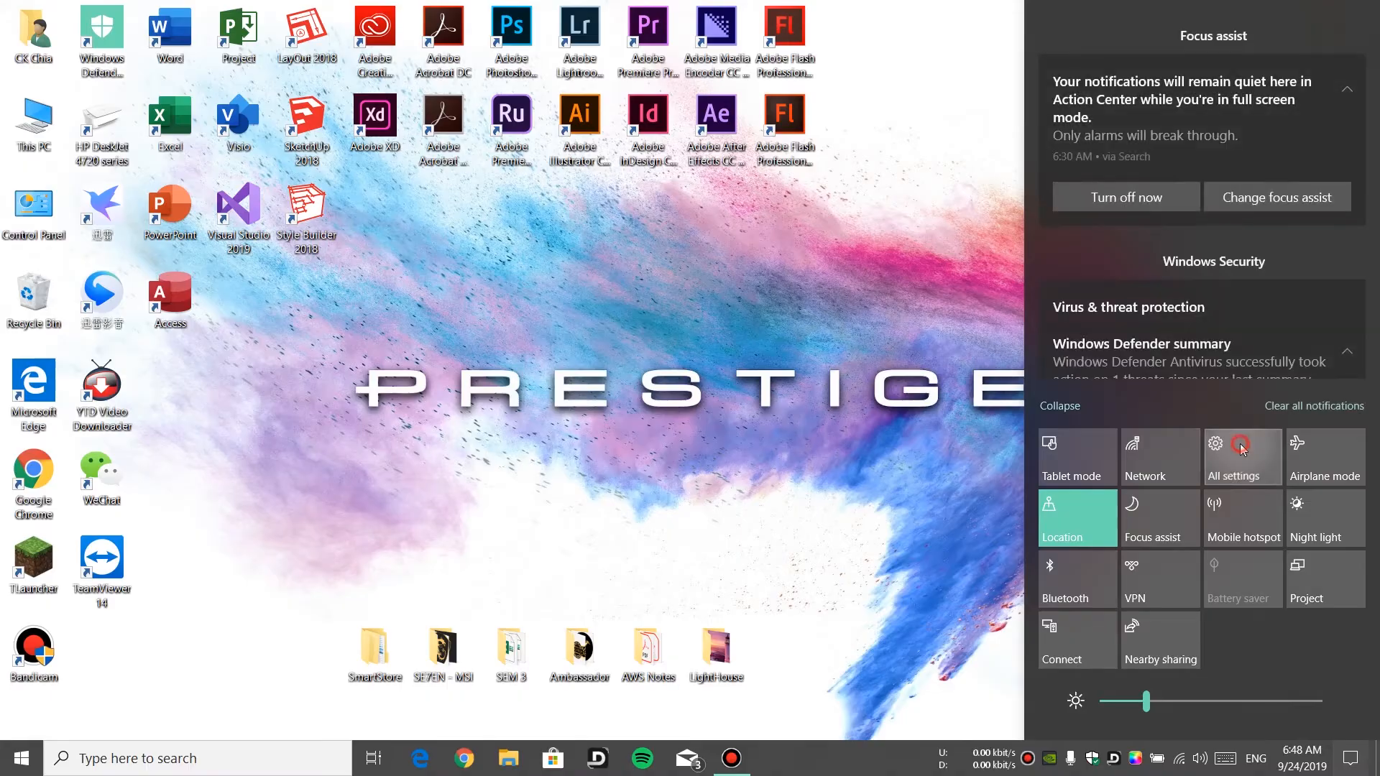
left_click(1243, 450)
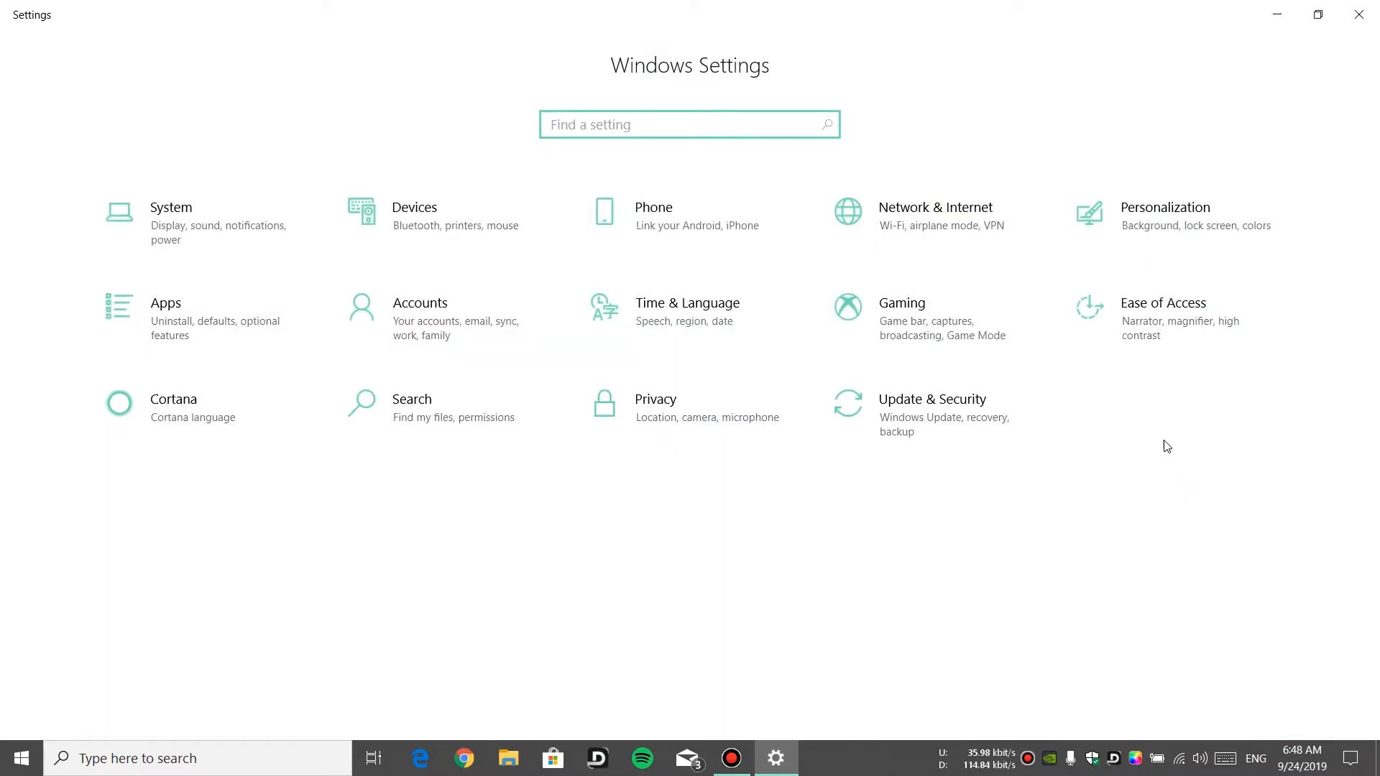
left_click(963, 230)
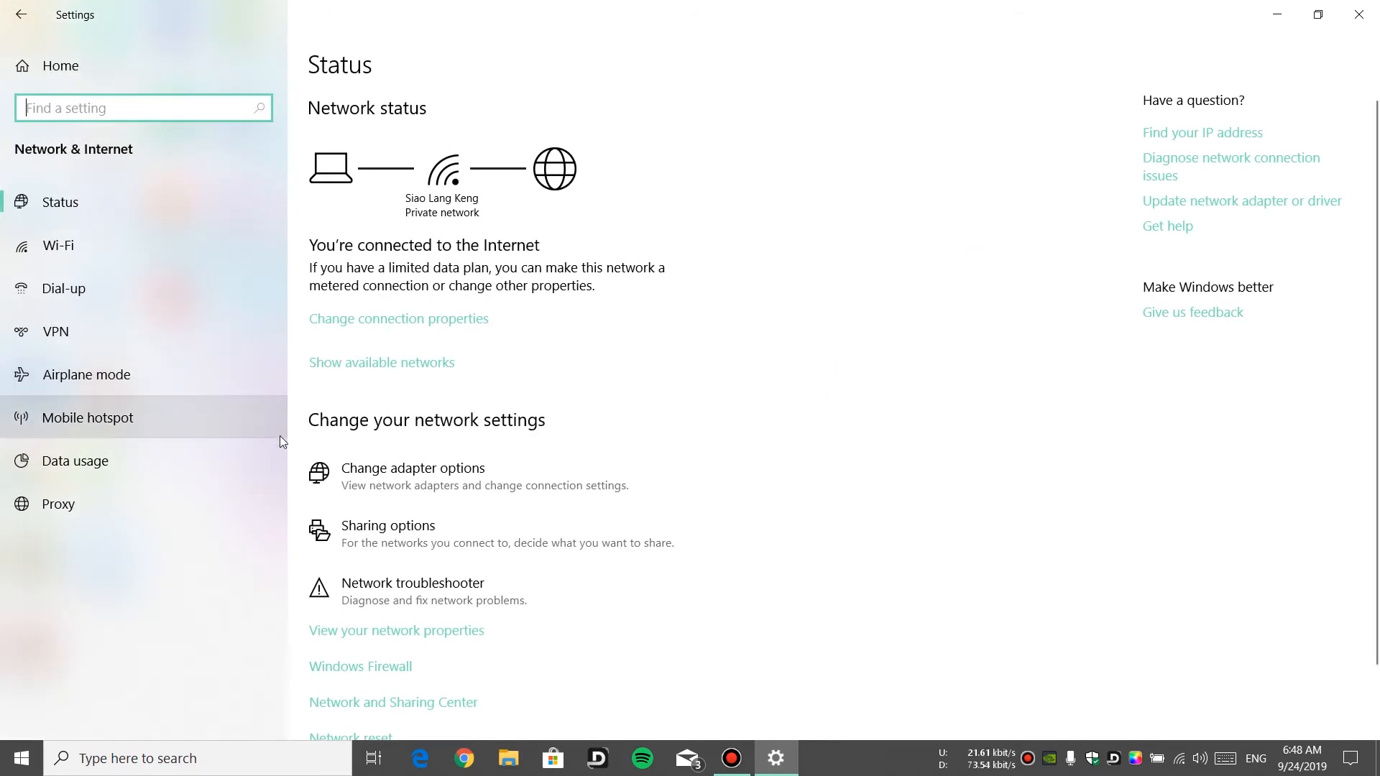
left_click(473, 540)
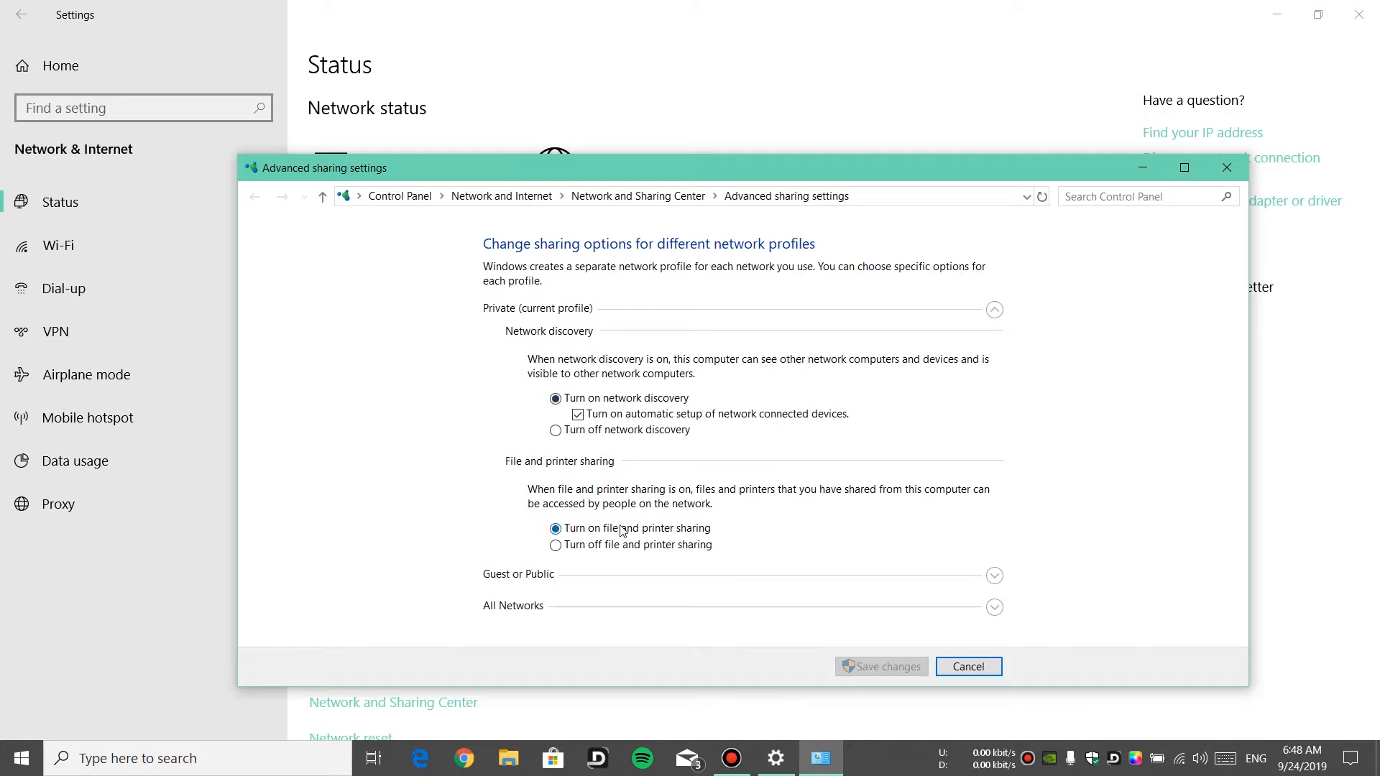
left_click(995, 576)
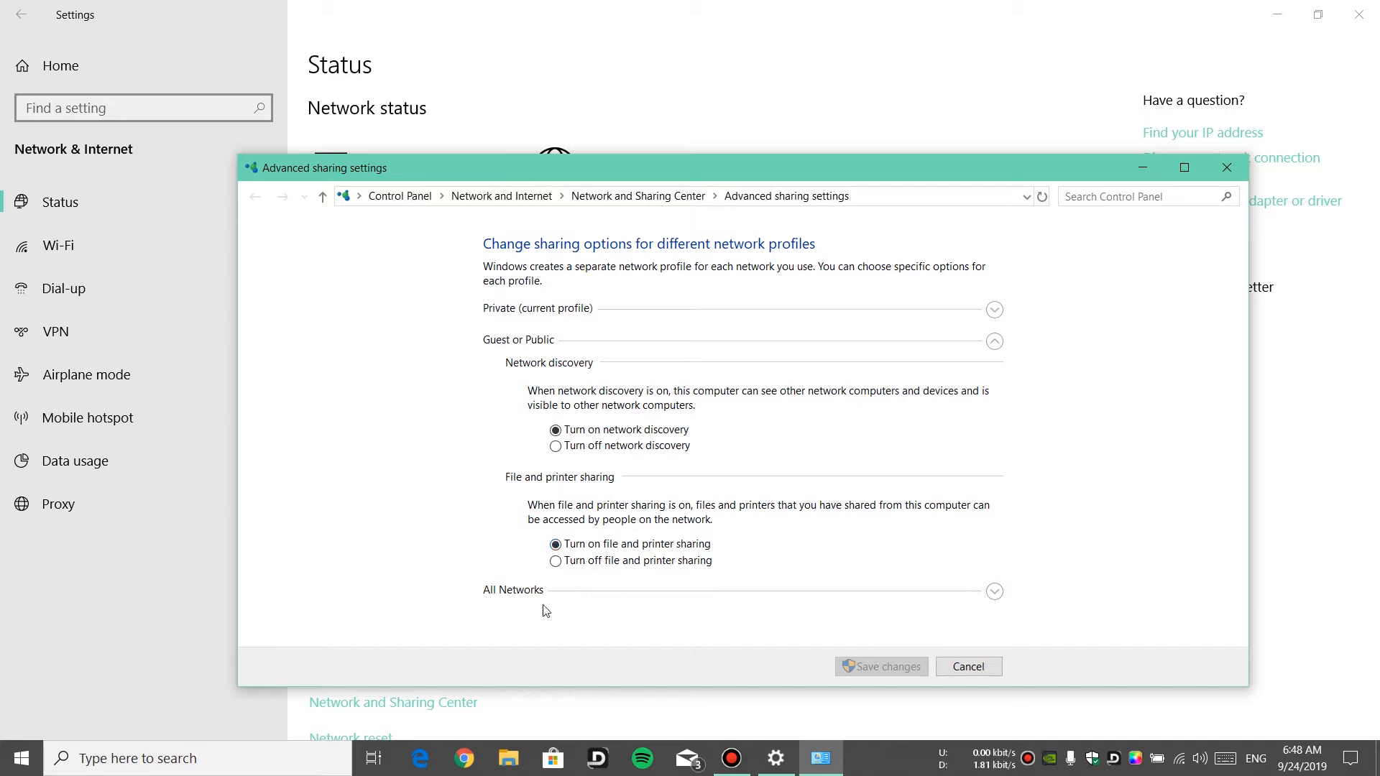
left_click(993, 593)
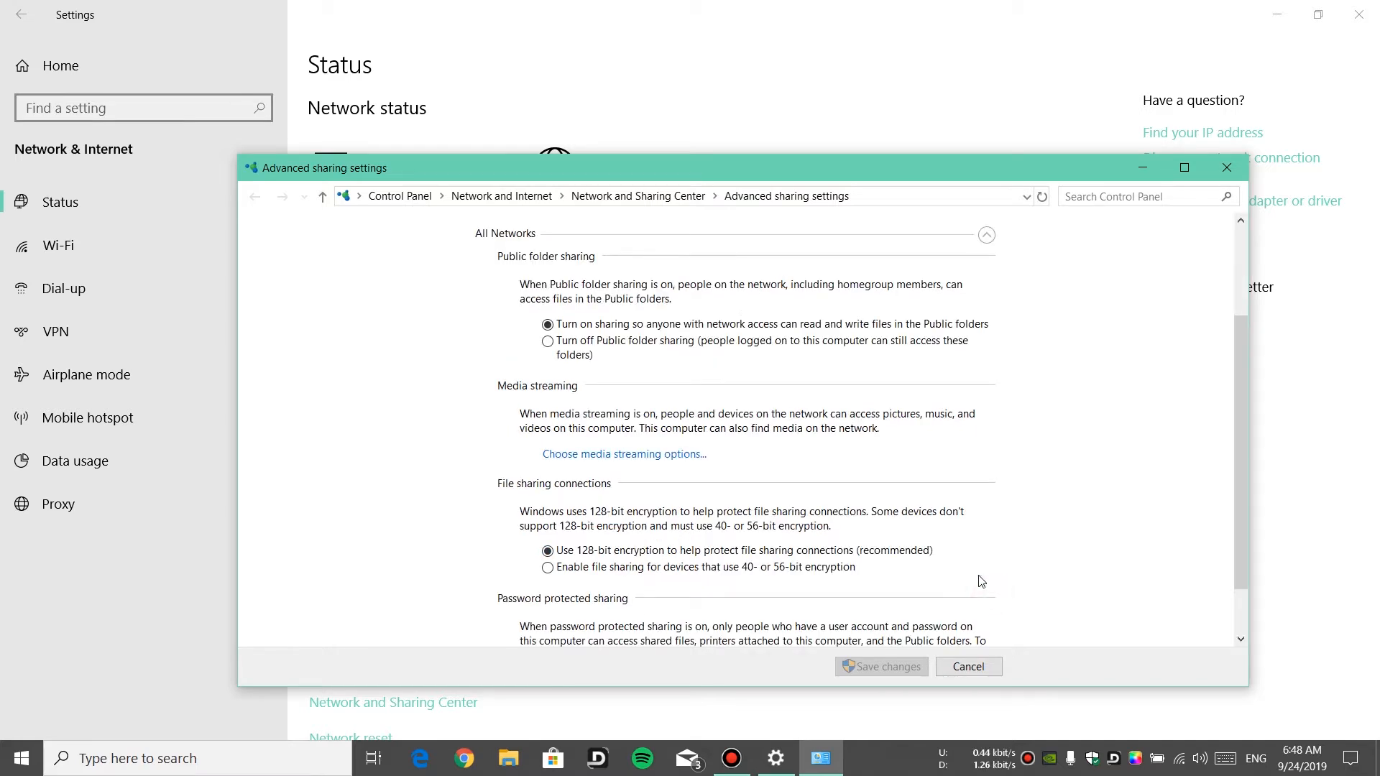
scroll(700, 382, "down", 2)
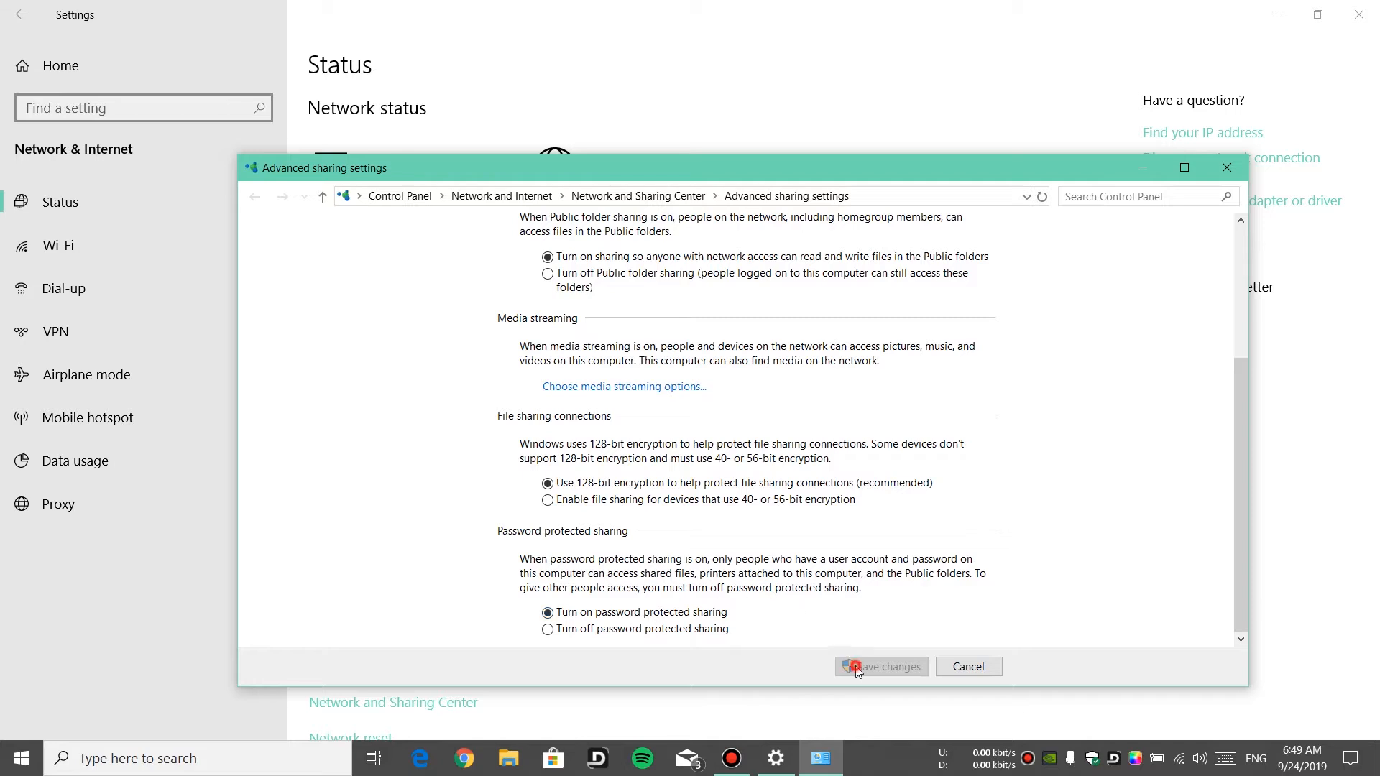
left_click(1219, 169)
left_click(1358, 14)
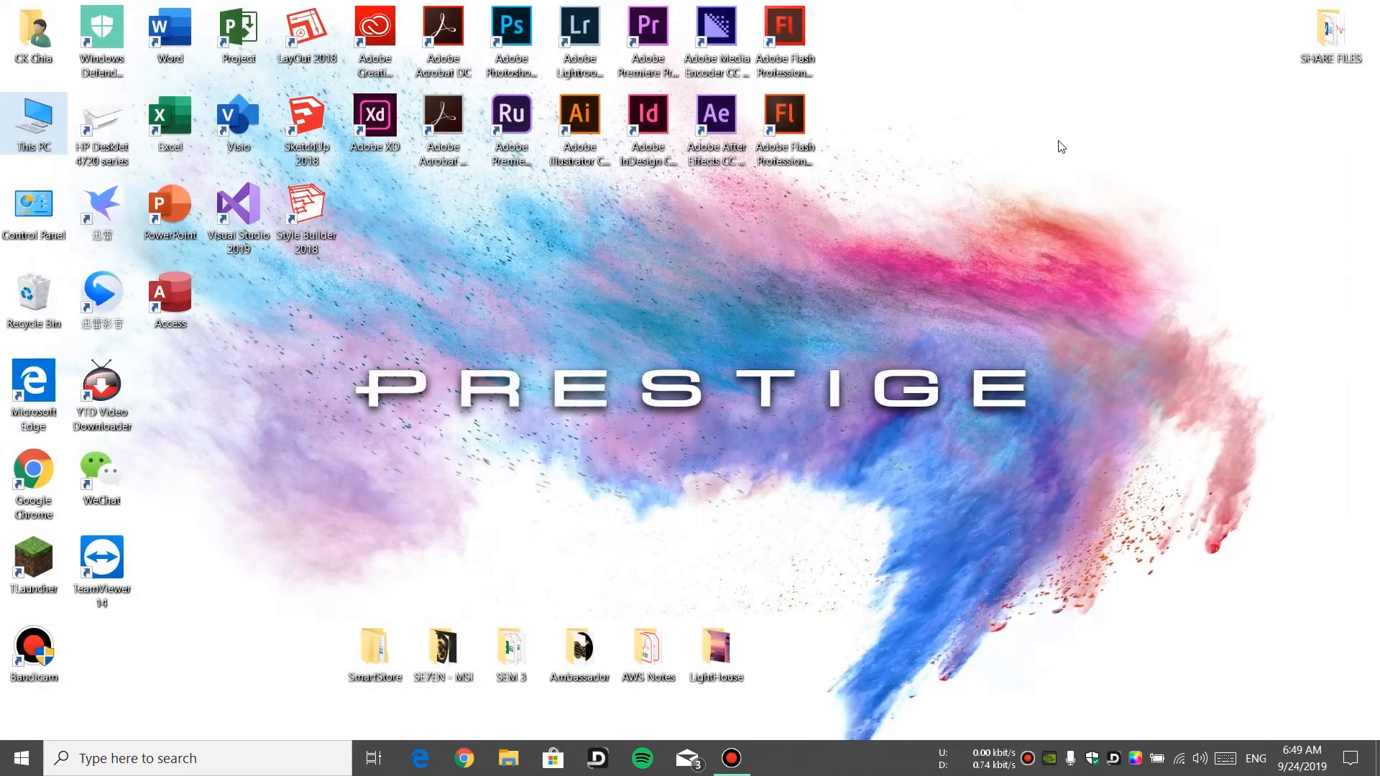
Set the connected Wi-Fi network's profile to Private in its properties
left_click(525, 405)
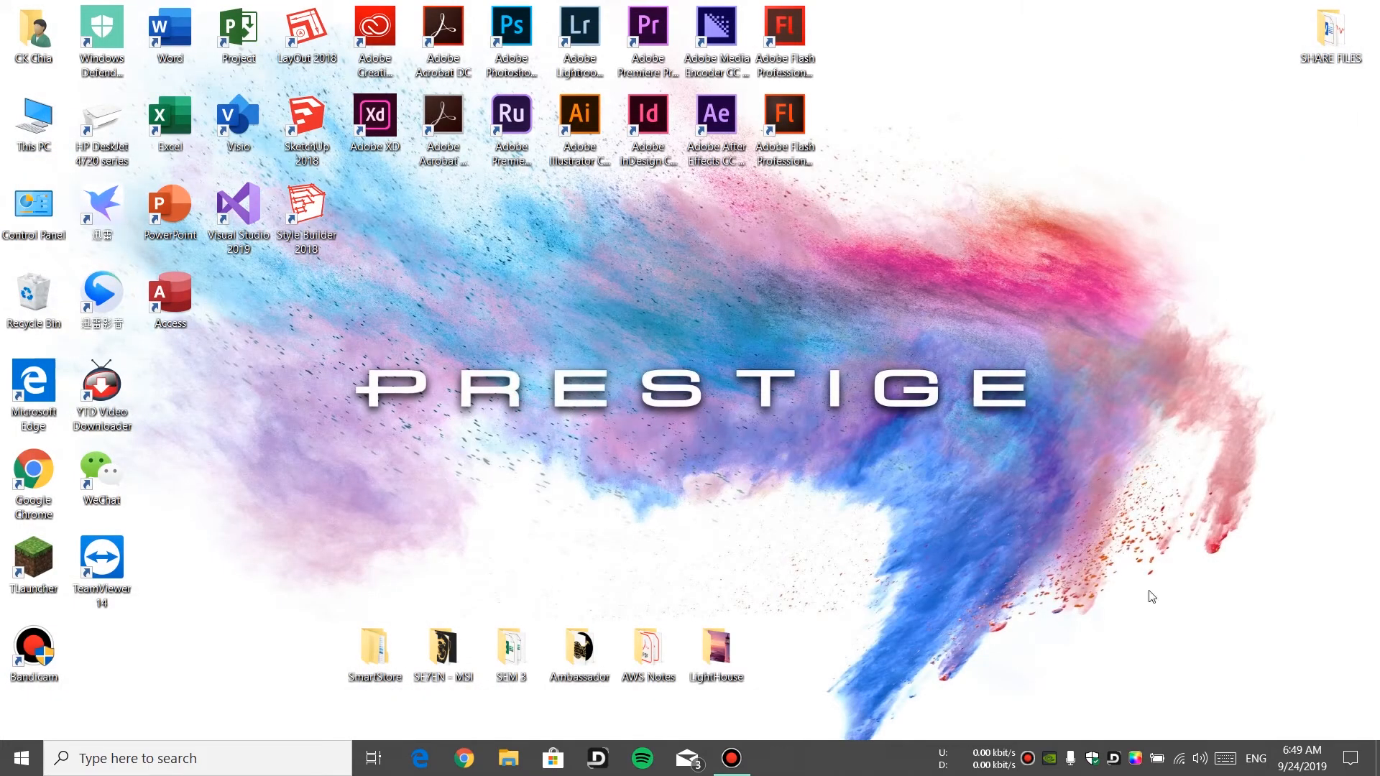
left_click(1179, 758)
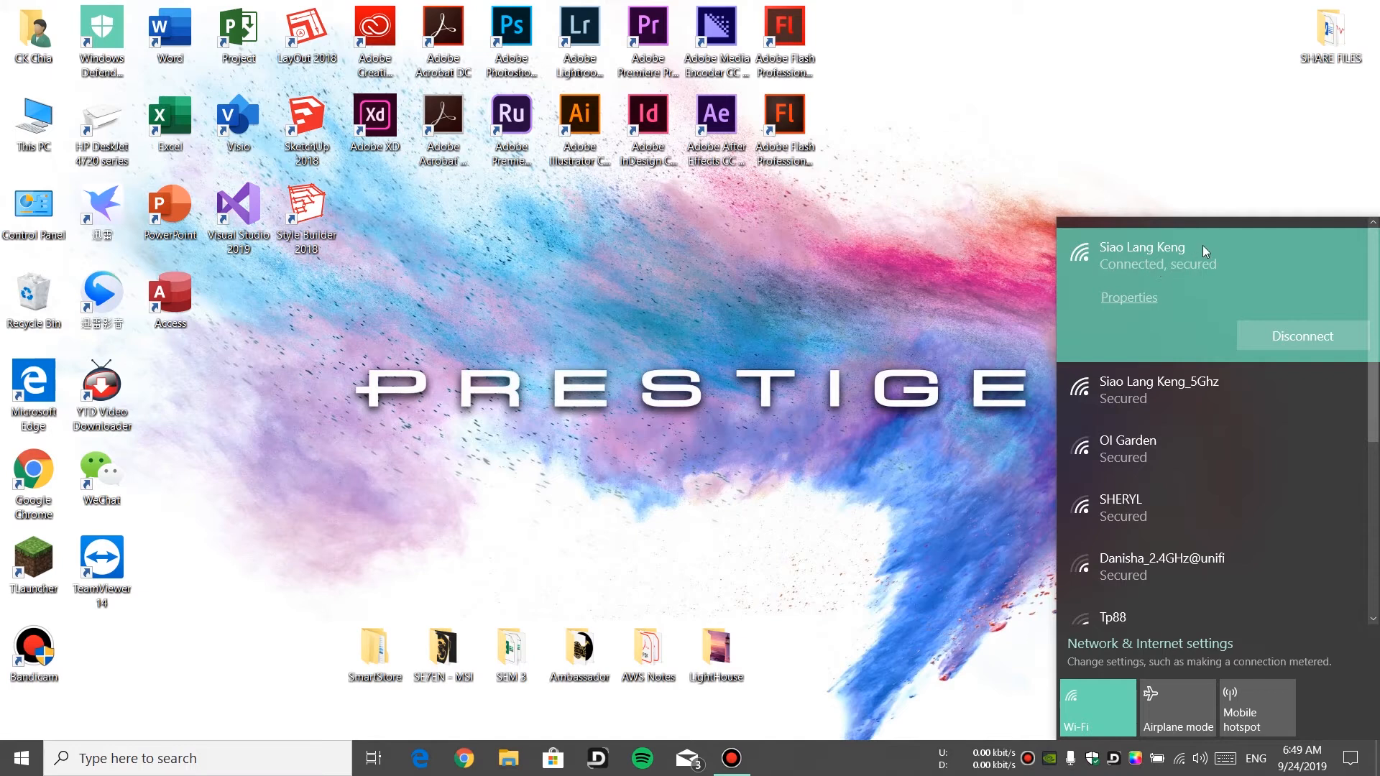
left_click(1140, 297)
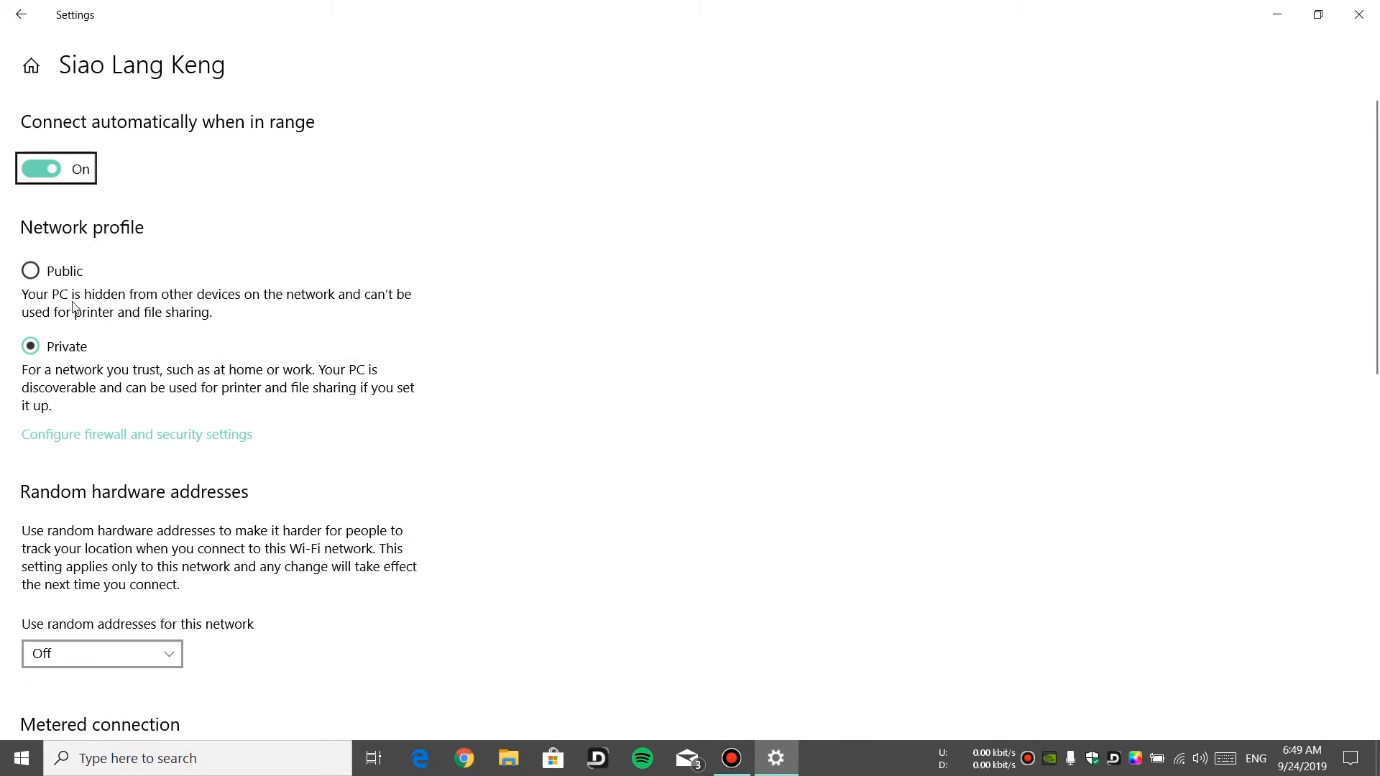
left_click(53, 347)
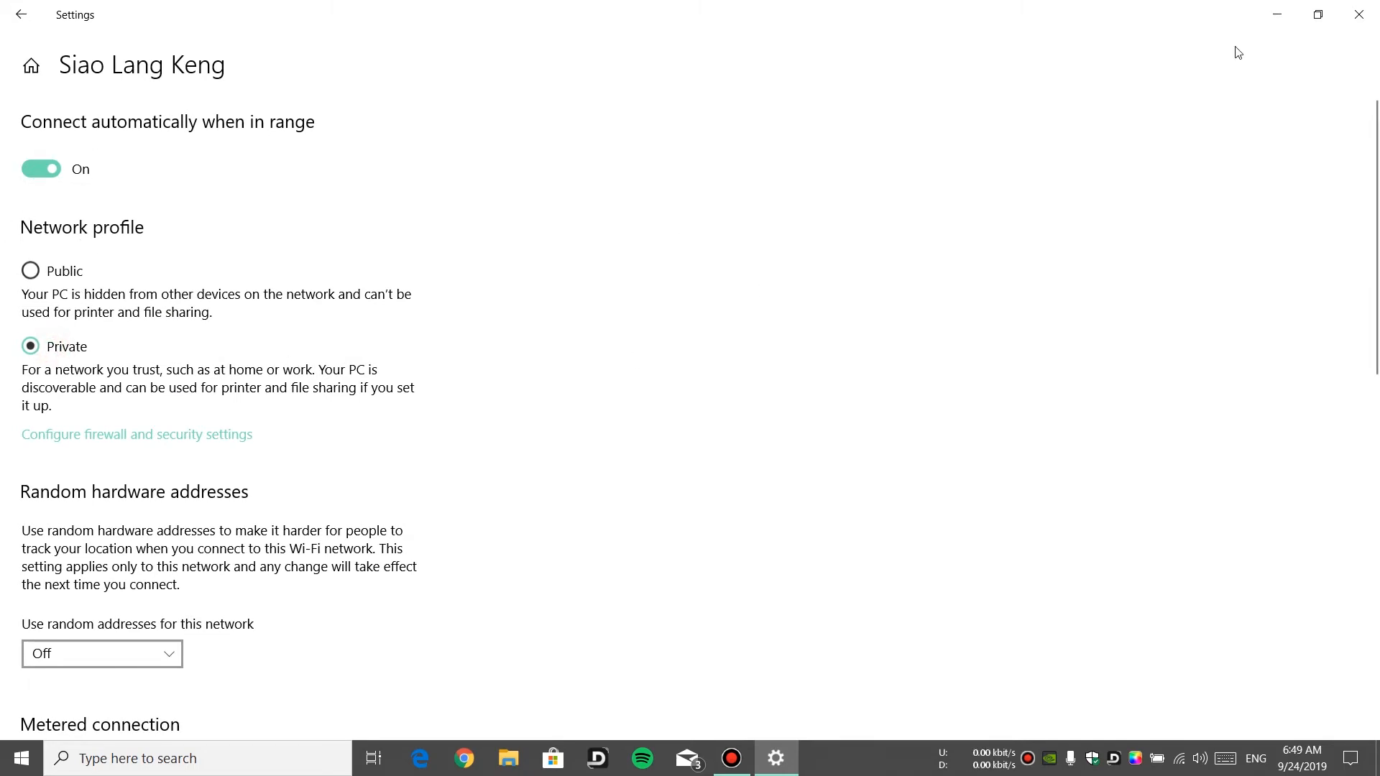
left_click(1359, 14)
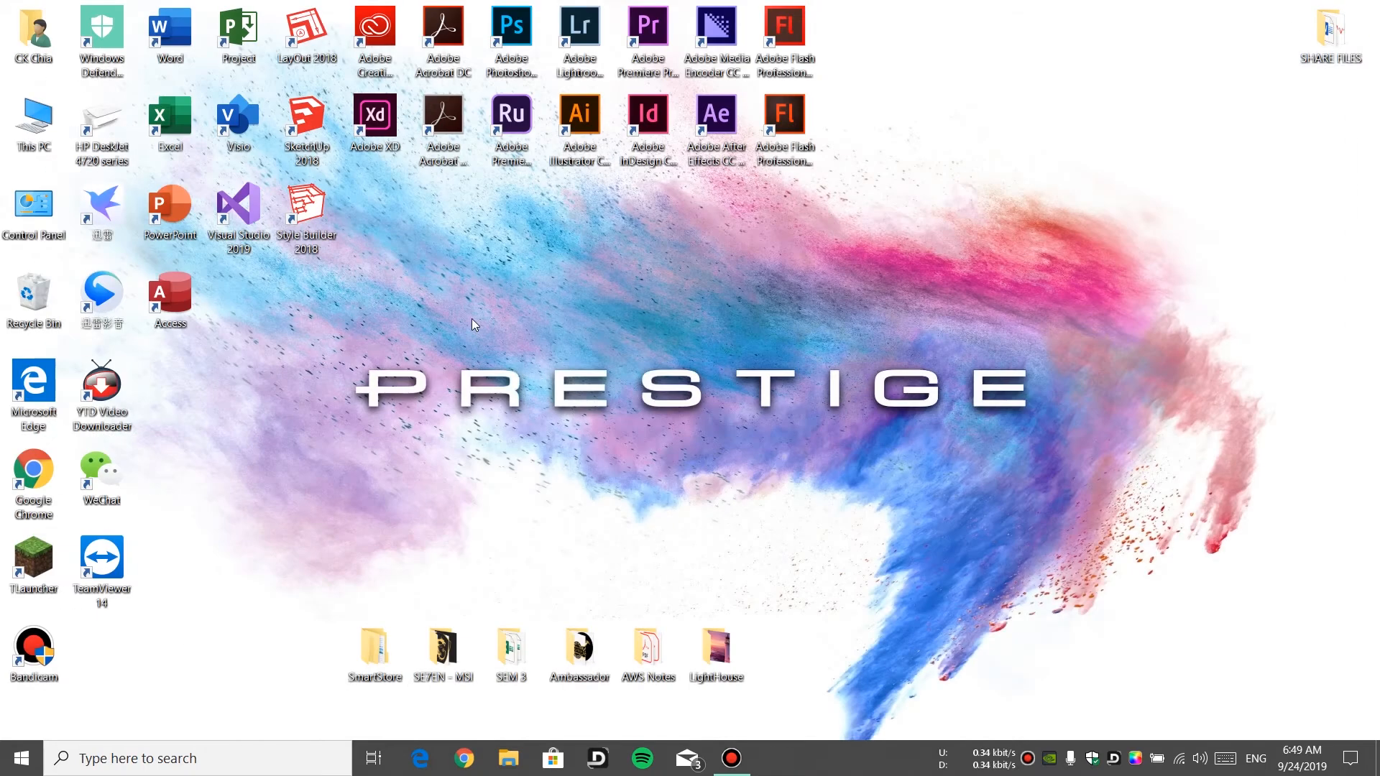
Browse the network to the MSI computer's shared Users folder, then close the window
left_click(40, 139)
double_click(40, 139)
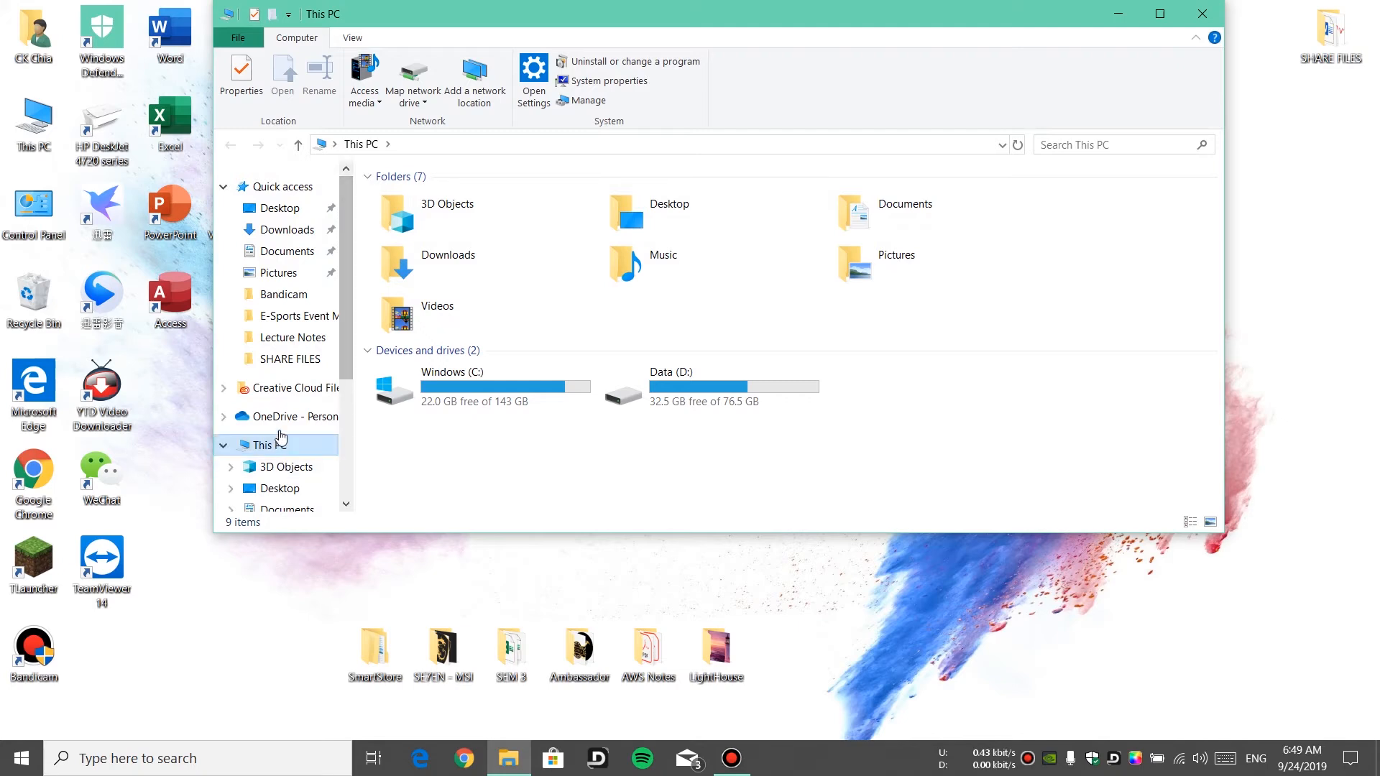
scroll(280, 436, "down", 1)
scroll(280, 436, "down", 5)
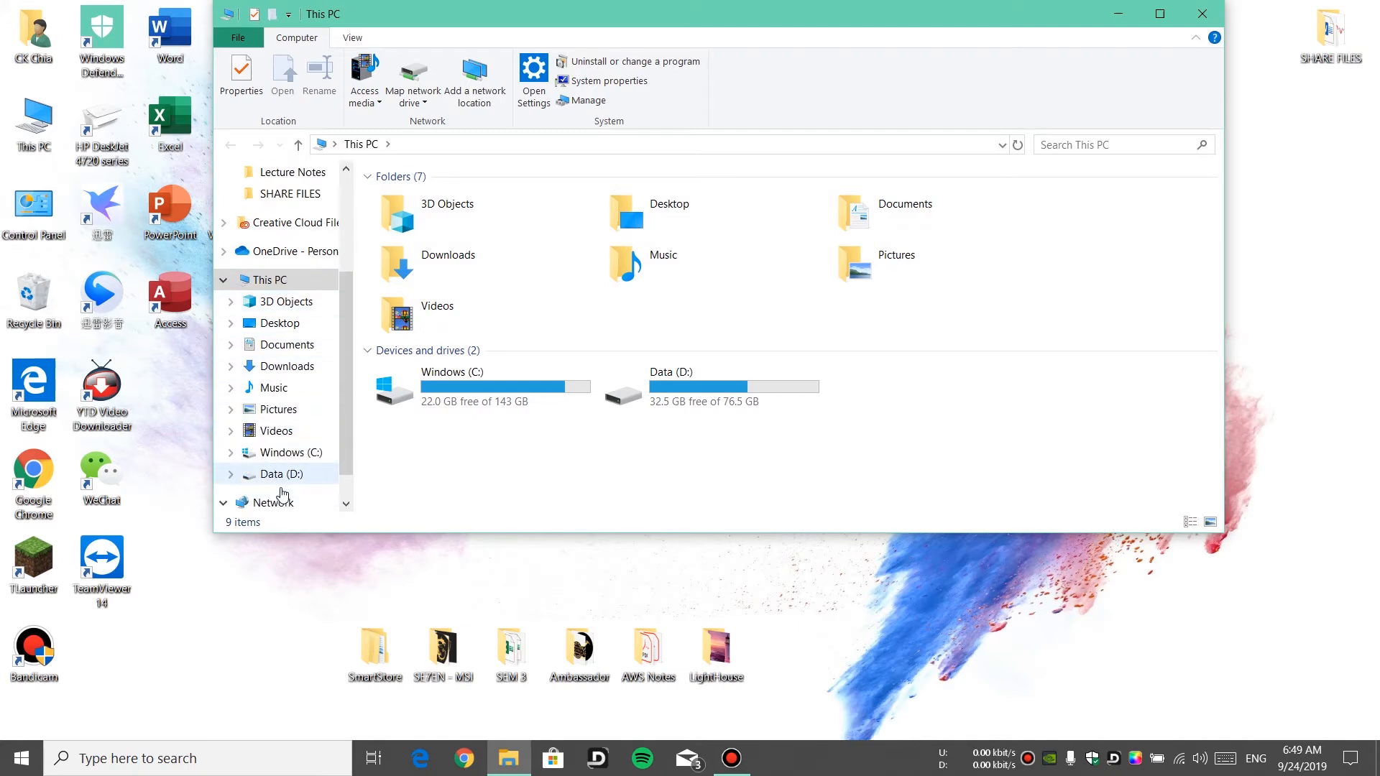
left_click(277, 464)
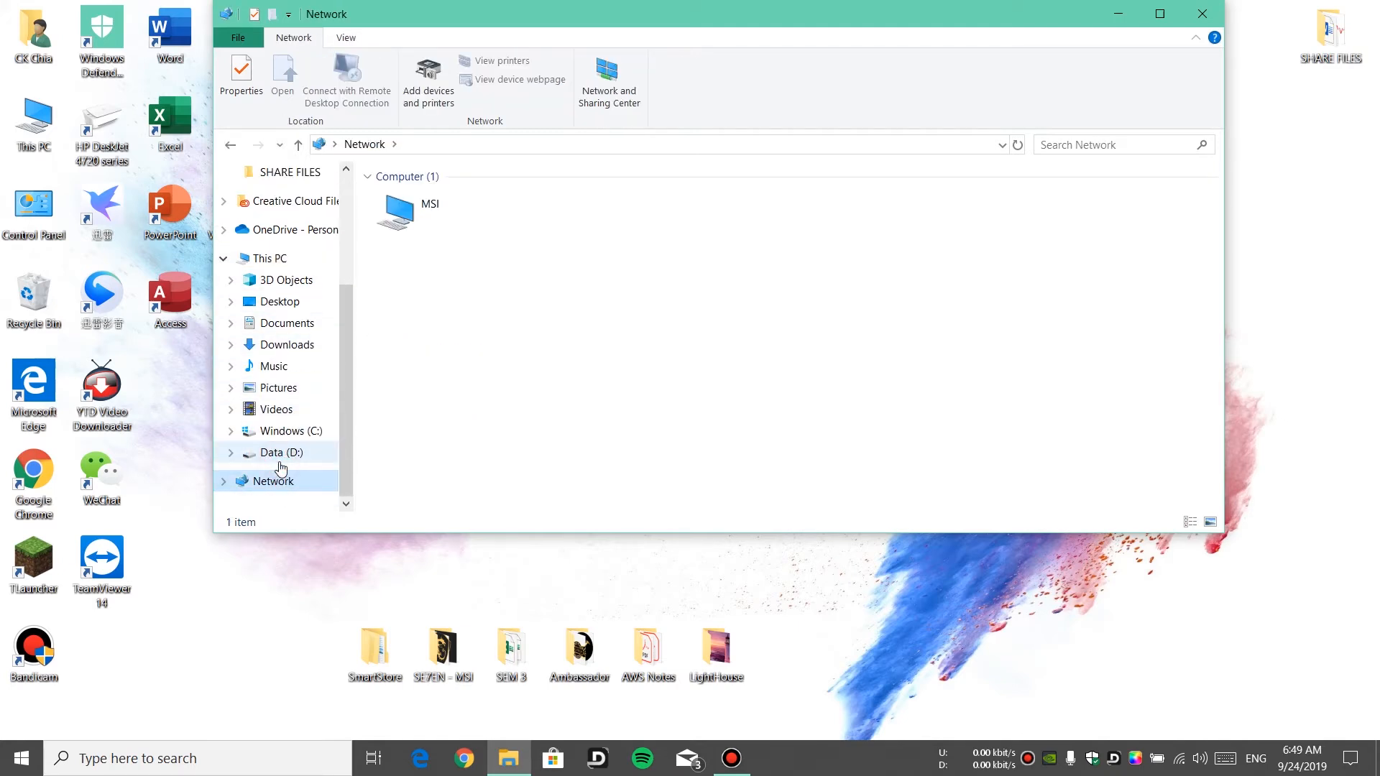
double_click(494, 226)
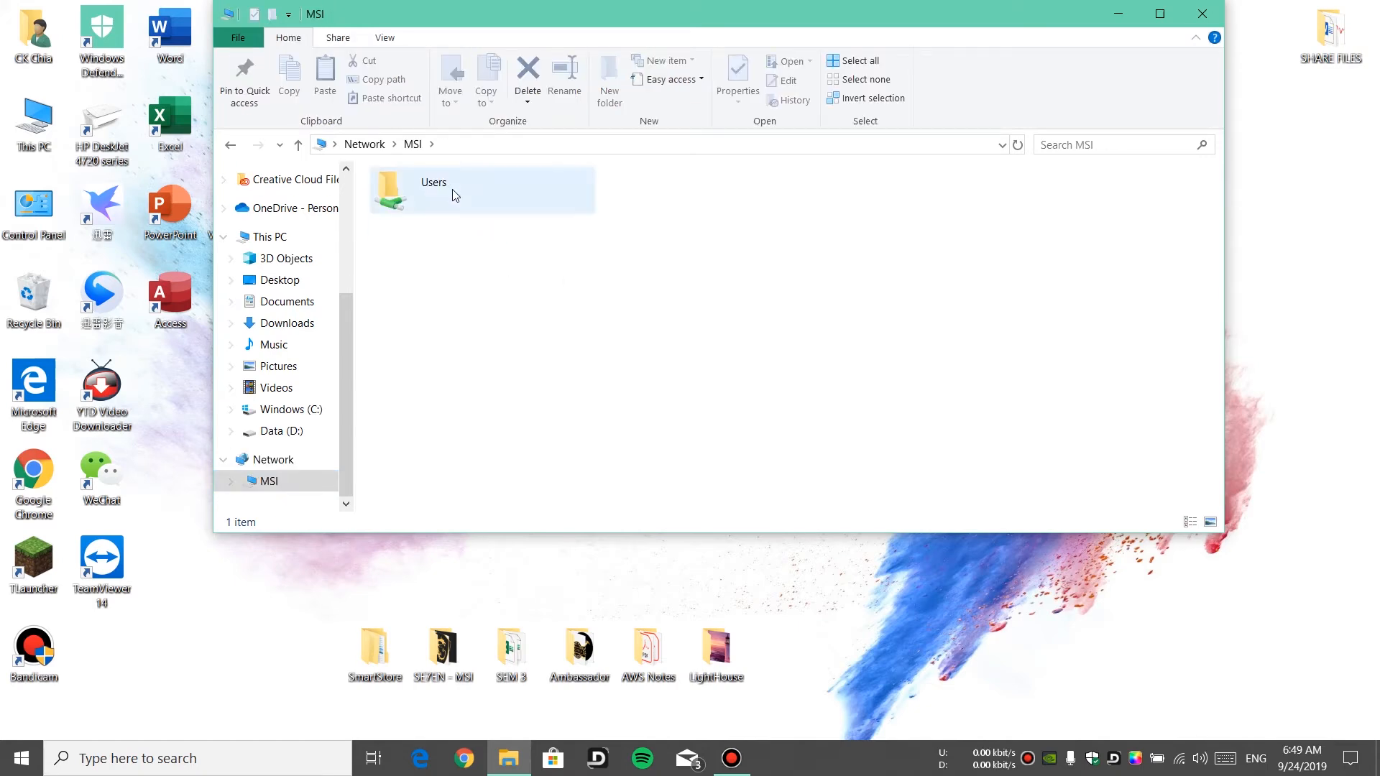
left_click(450, 191)
double_click(450, 191)
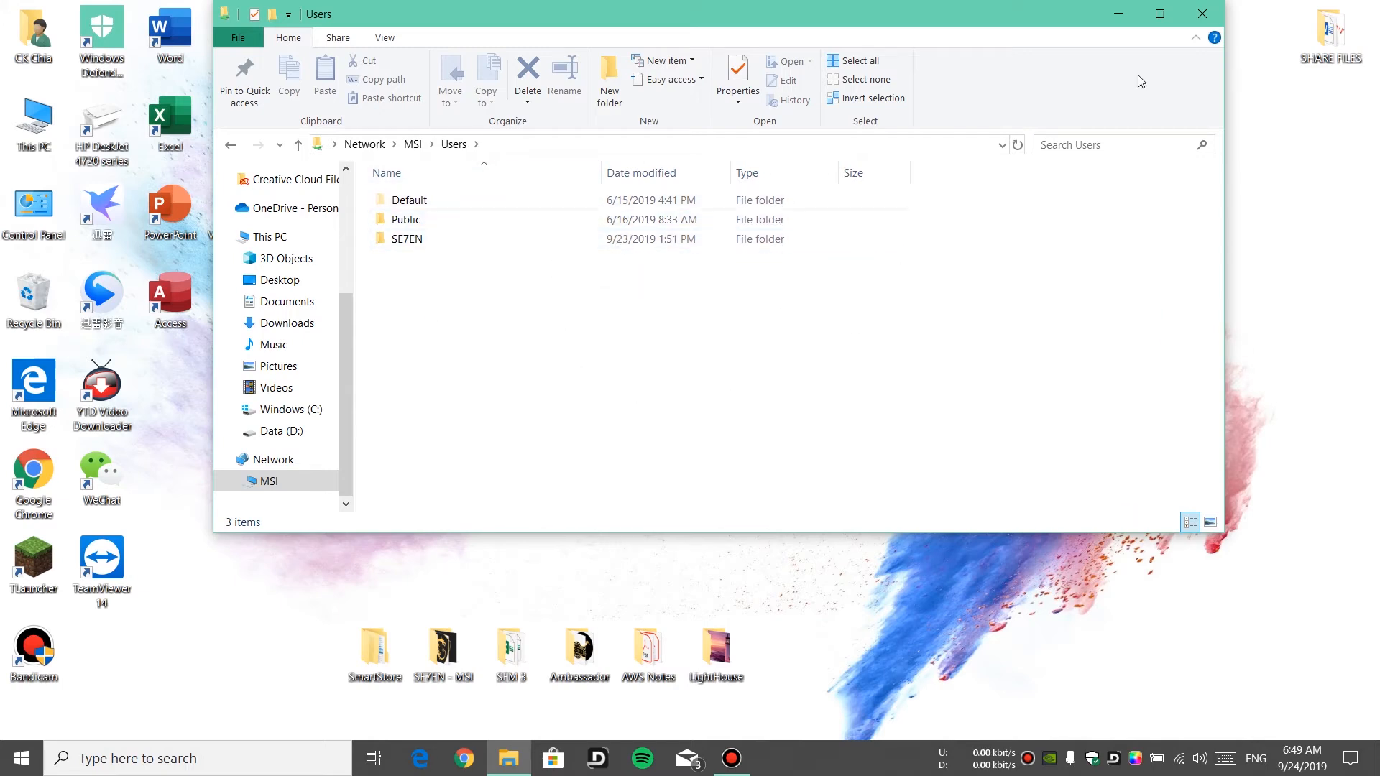
left_click(1202, 13)
left_click(979, 160)
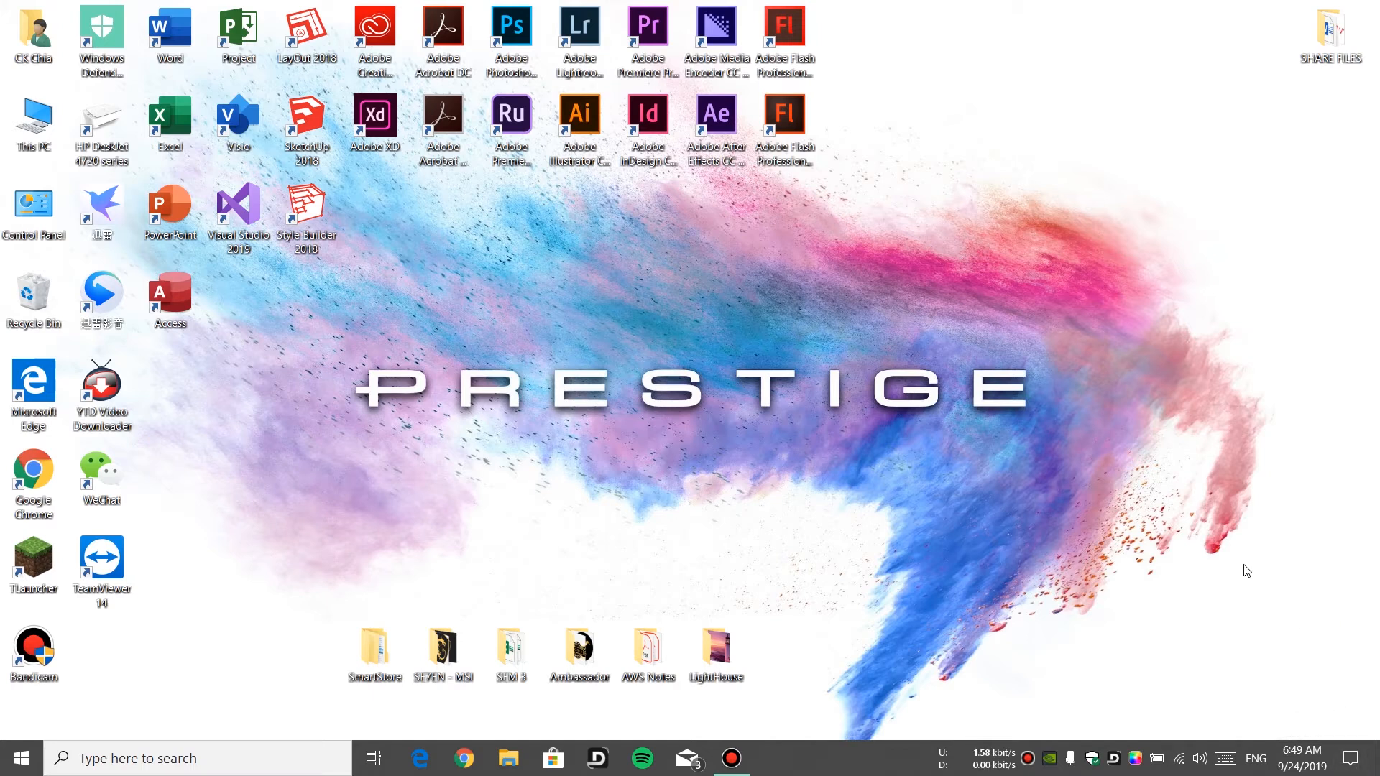
Start adding another user to this PC as a local account without a Microsoft account
left_click(1350, 756)
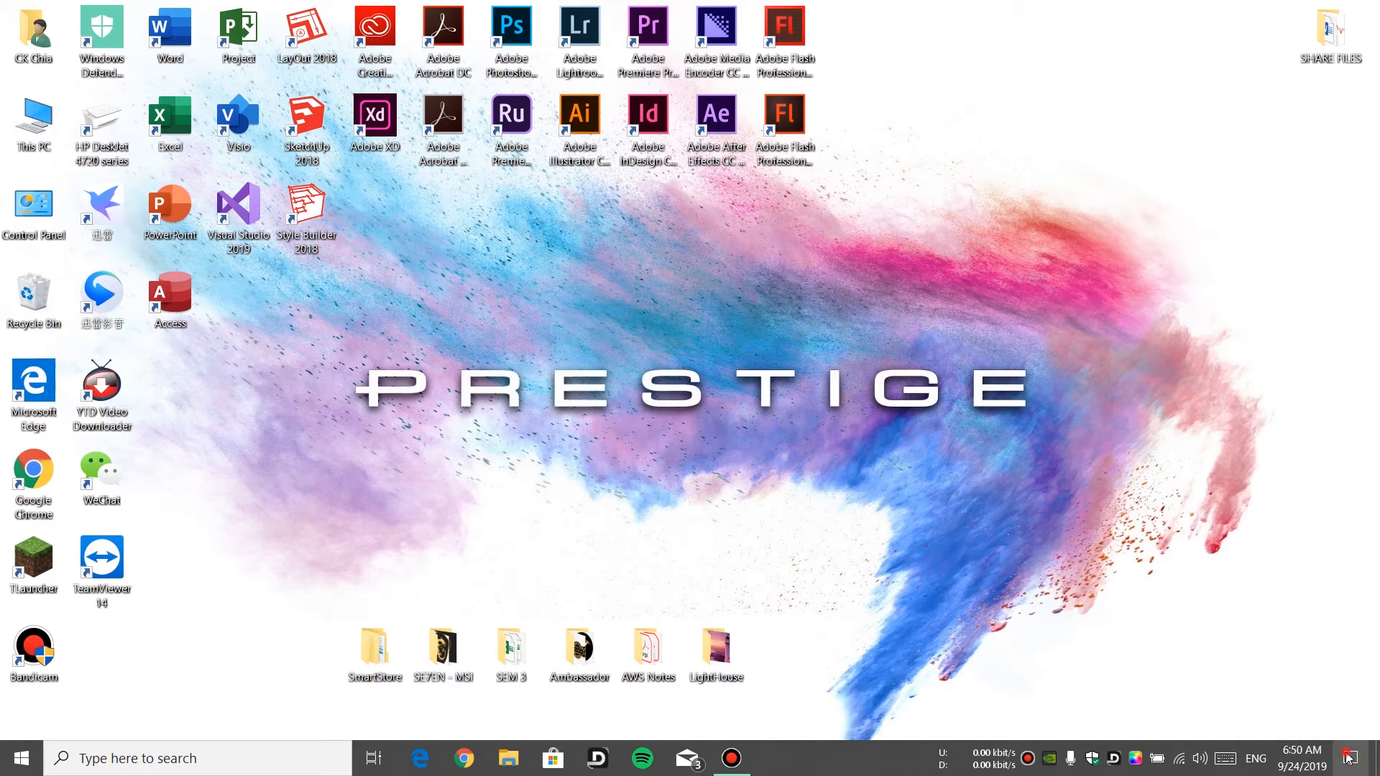
left_click(1244, 480)
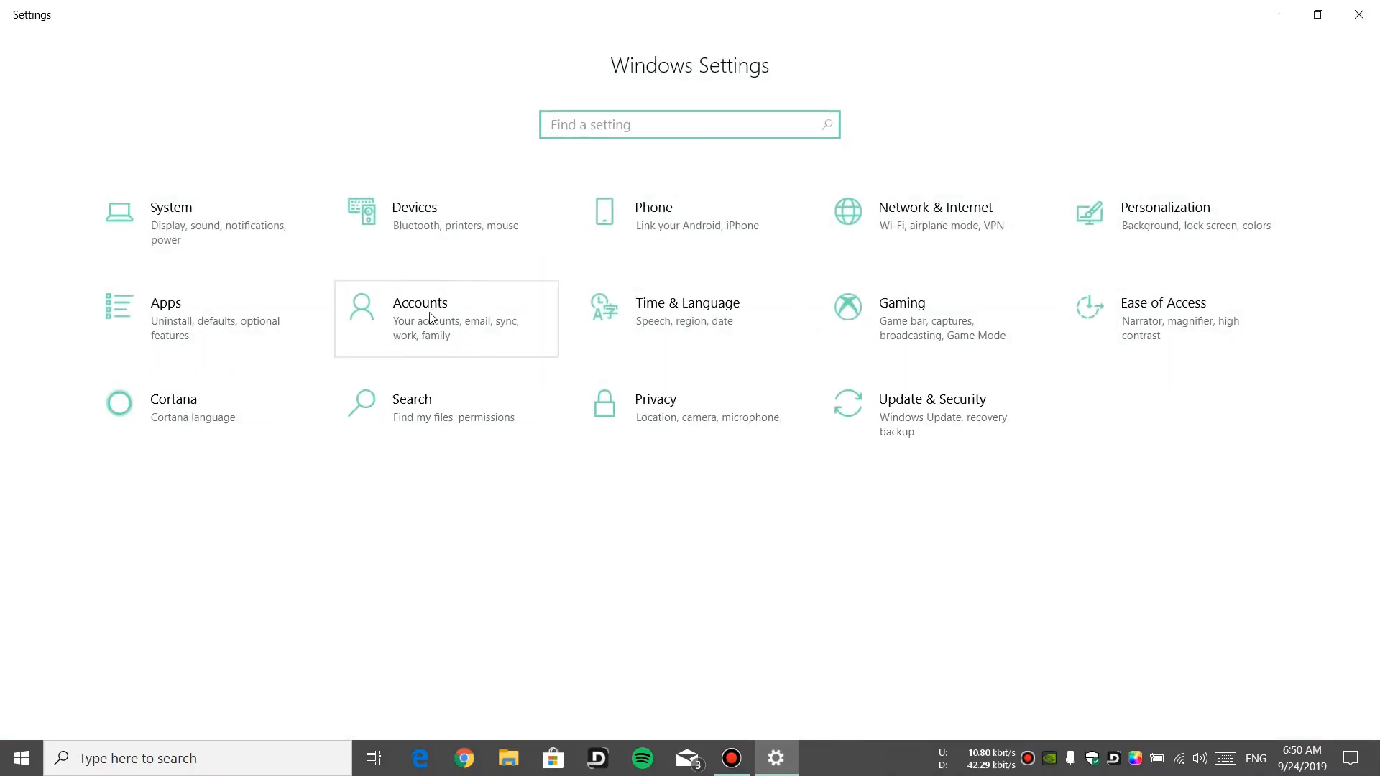
left_click(507, 317)
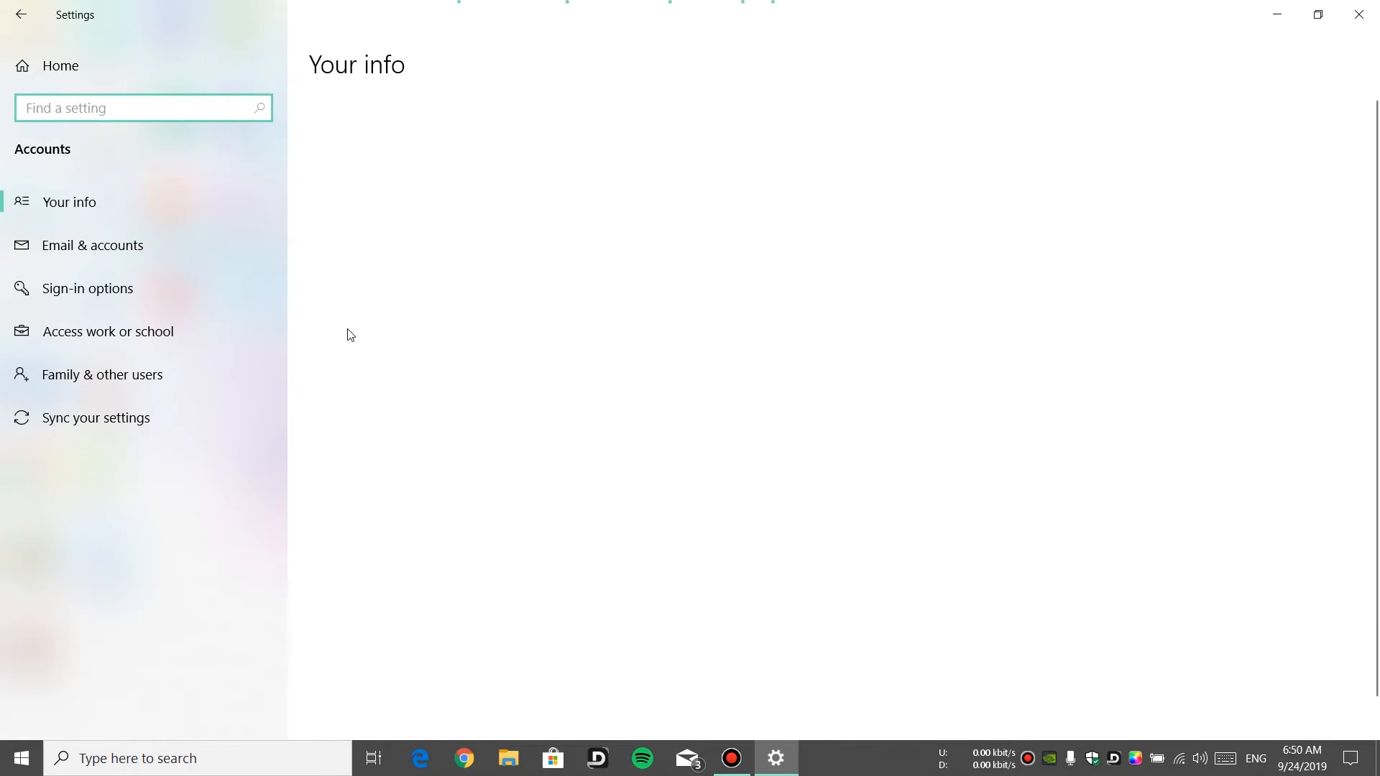
left_click(192, 384)
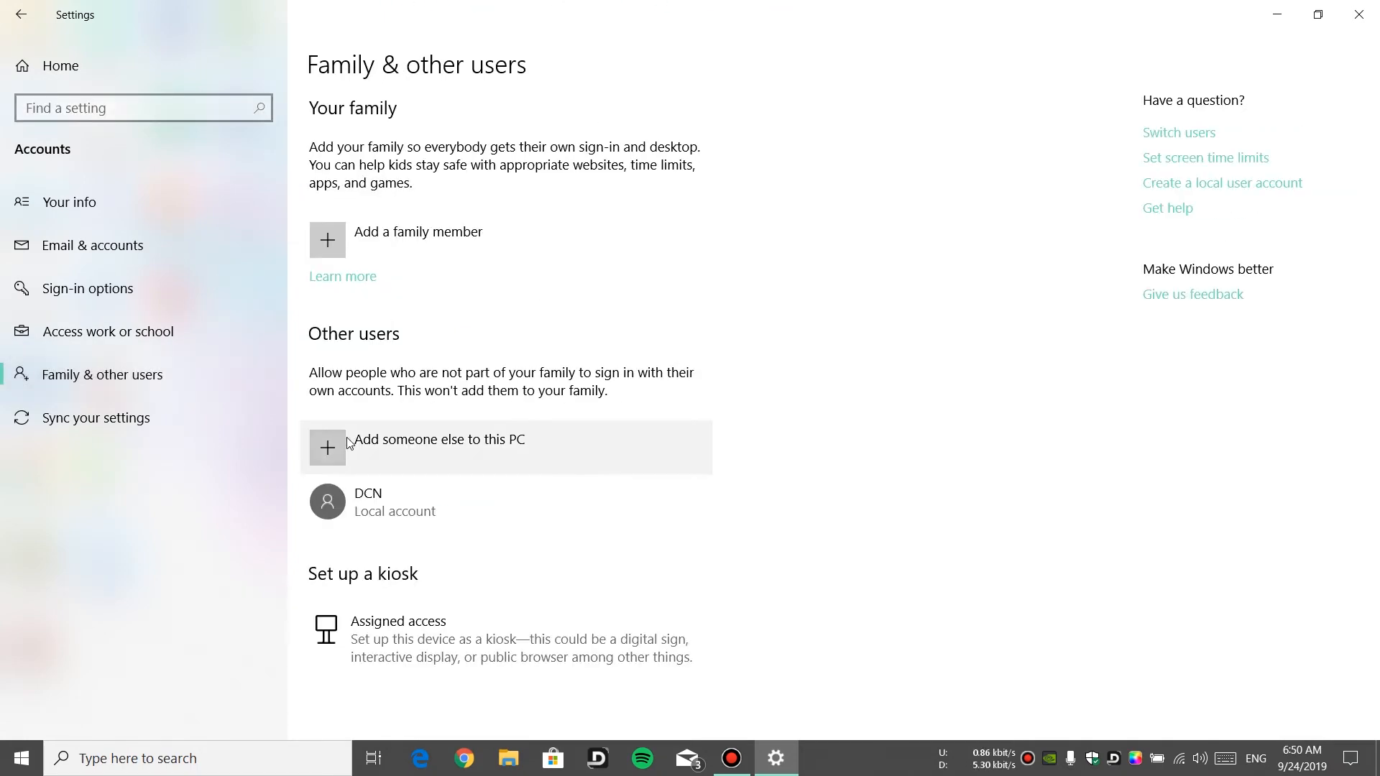
left_click(452, 464)
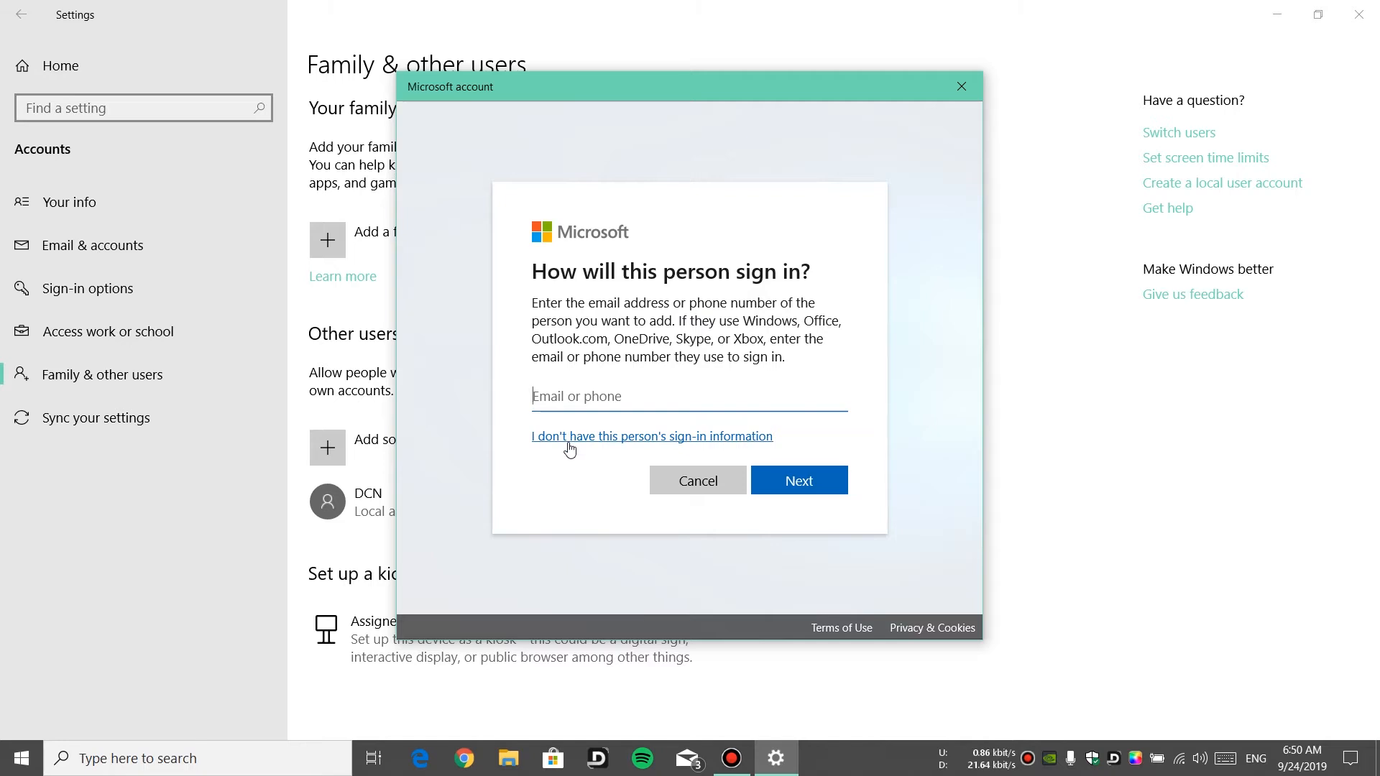
left_click(766, 438)
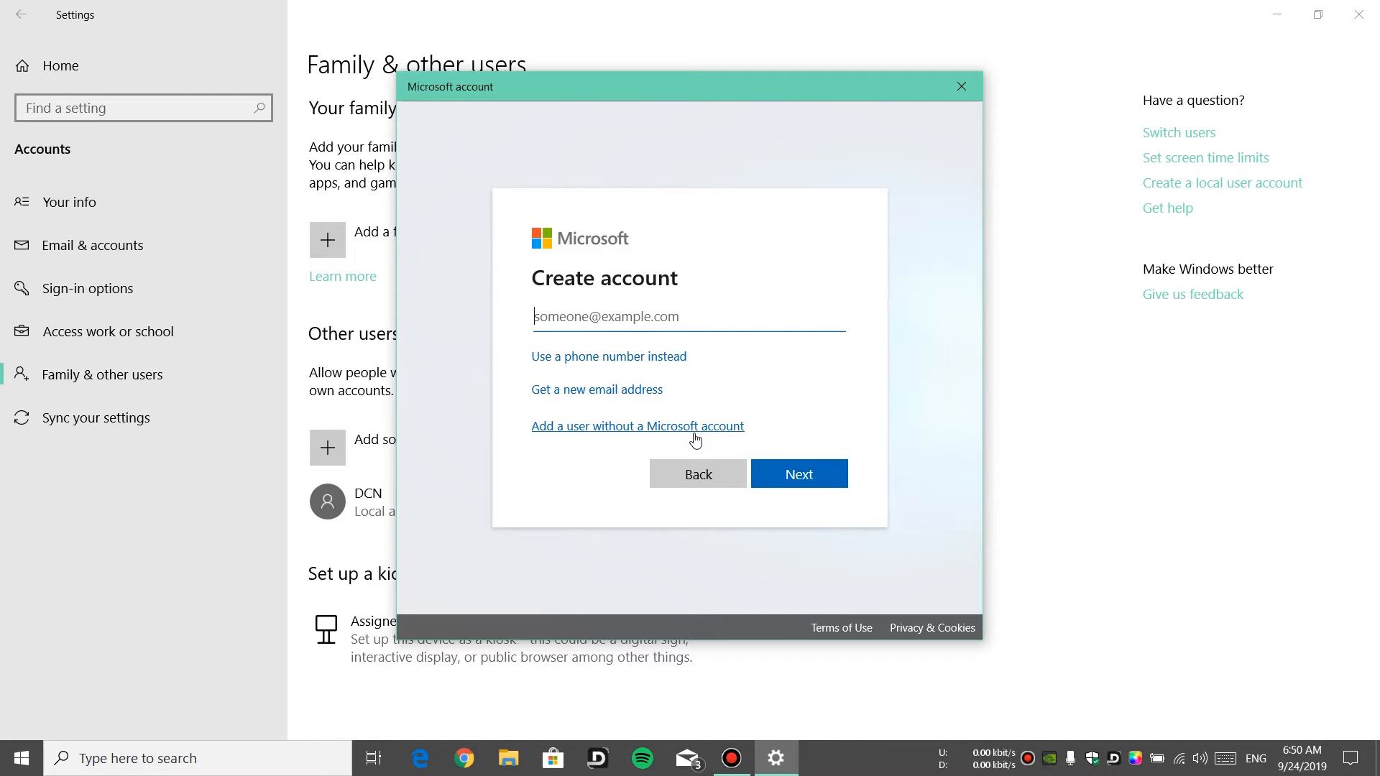
left_click(695, 432)
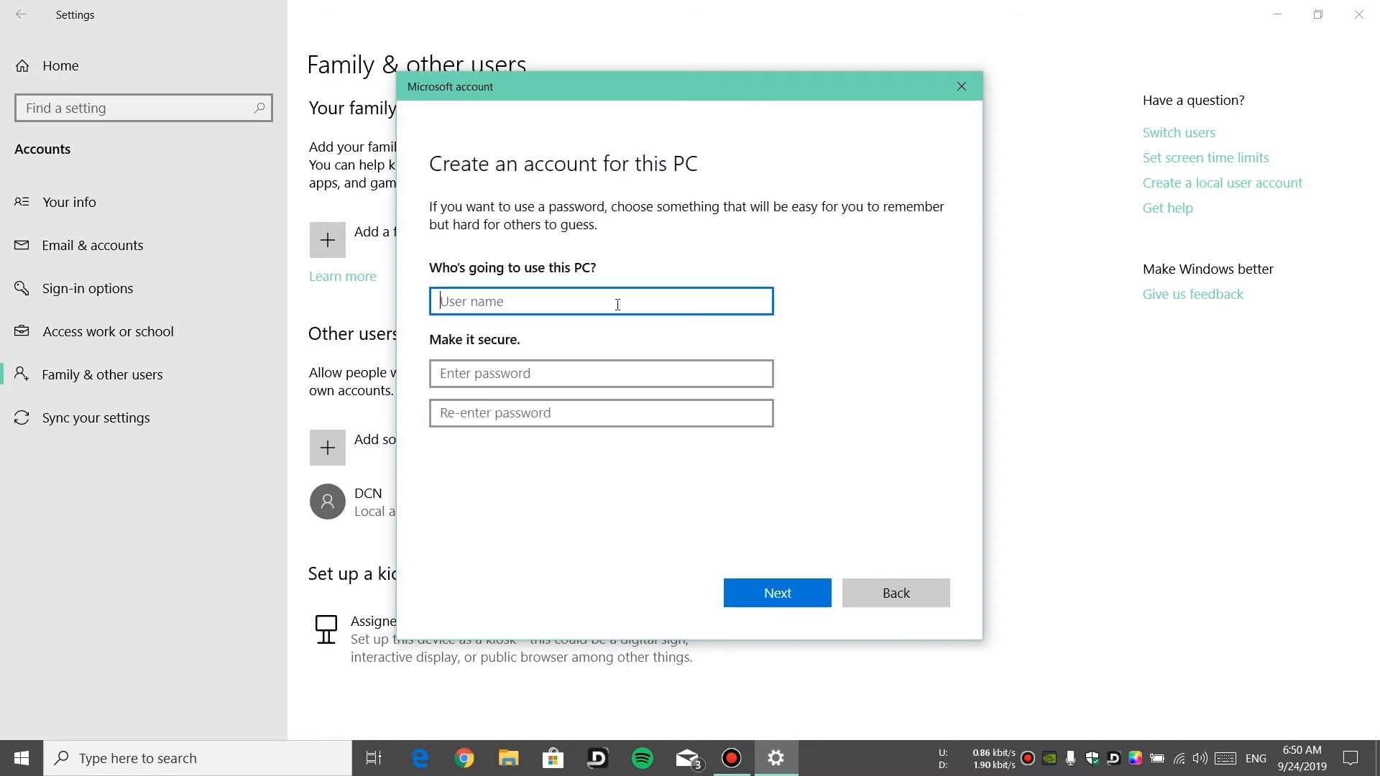
Enter the user name www and type the new account's password in both password fields
left_click(617, 304)
type("www")
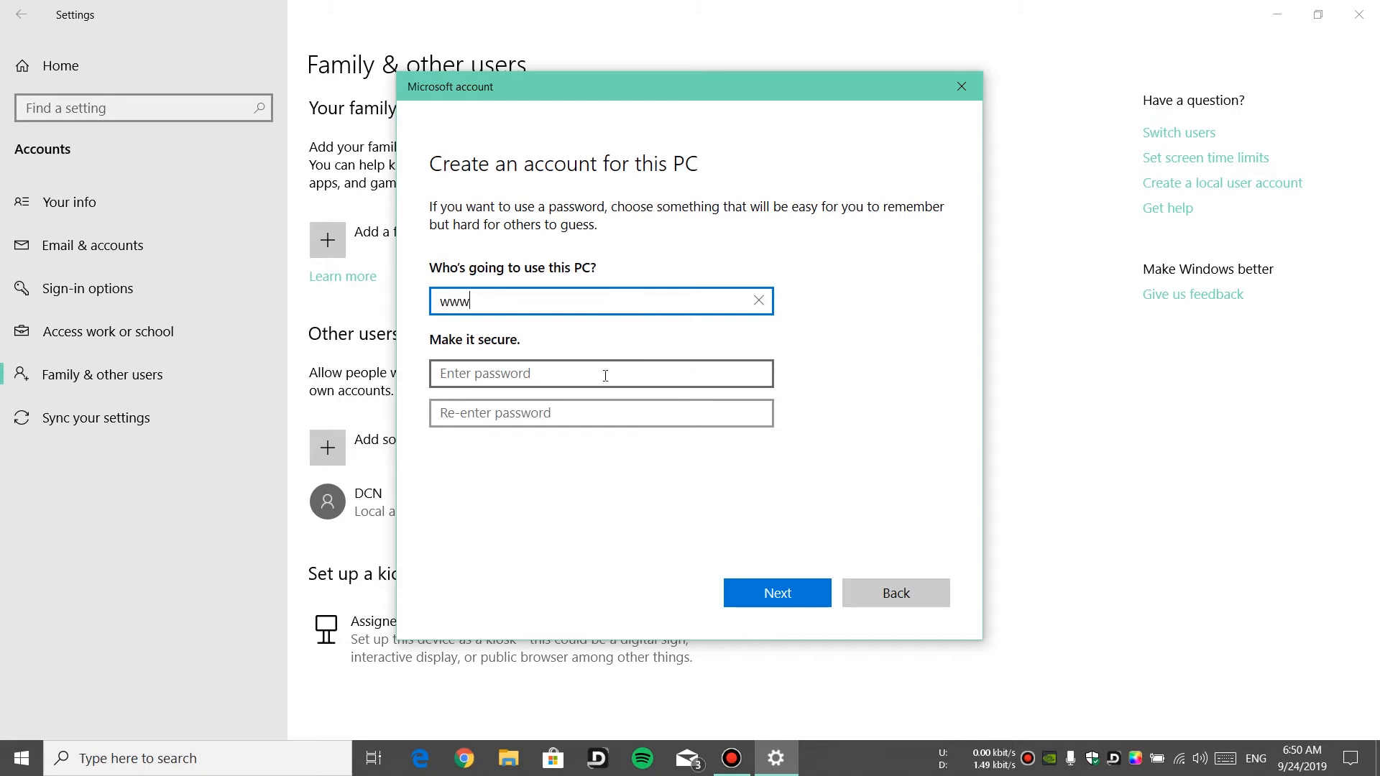
left_click(605, 375)
type("www")
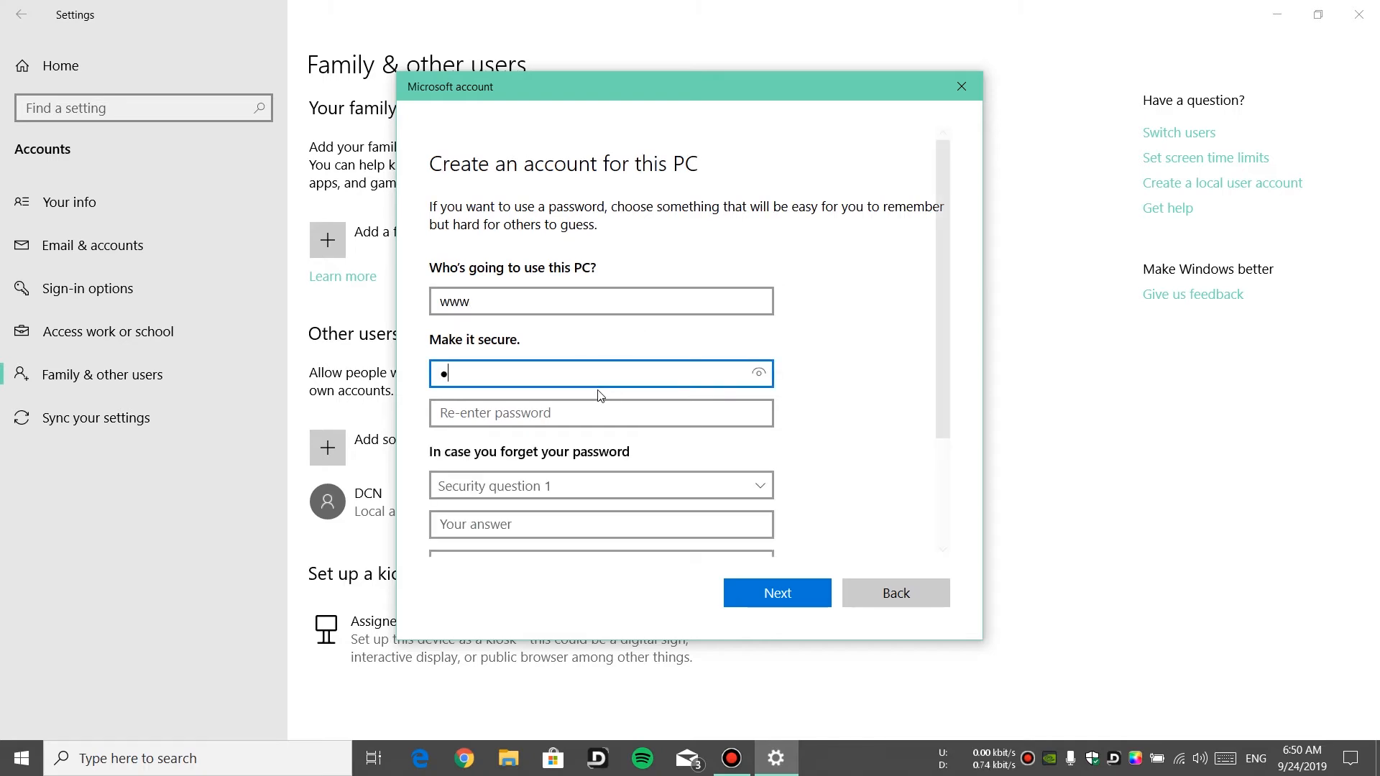
left_click(578, 414)
type("www")
Choose the childhood-nickname and birth-city security questions for the new account and enter an answer for each
scroll(802, 394, "down", 3)
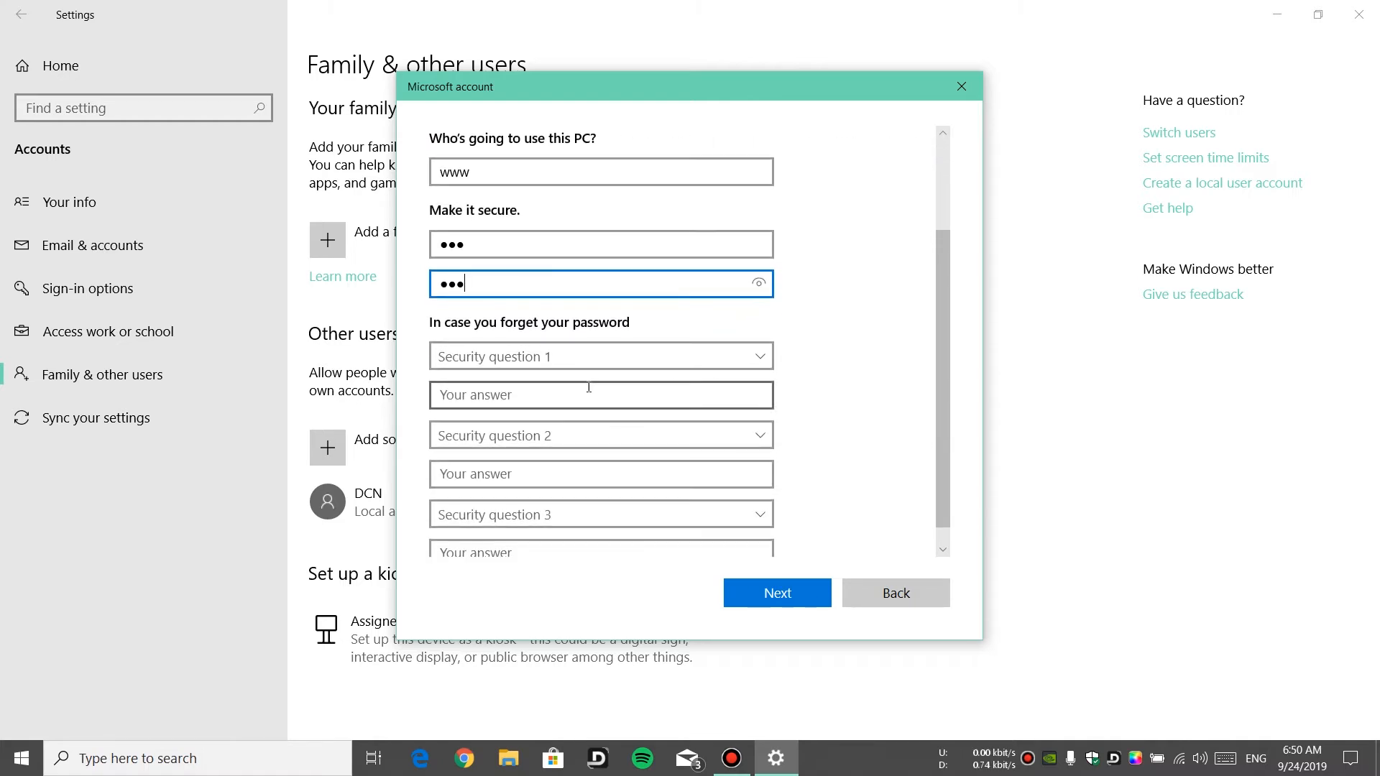
left_click(545, 368)
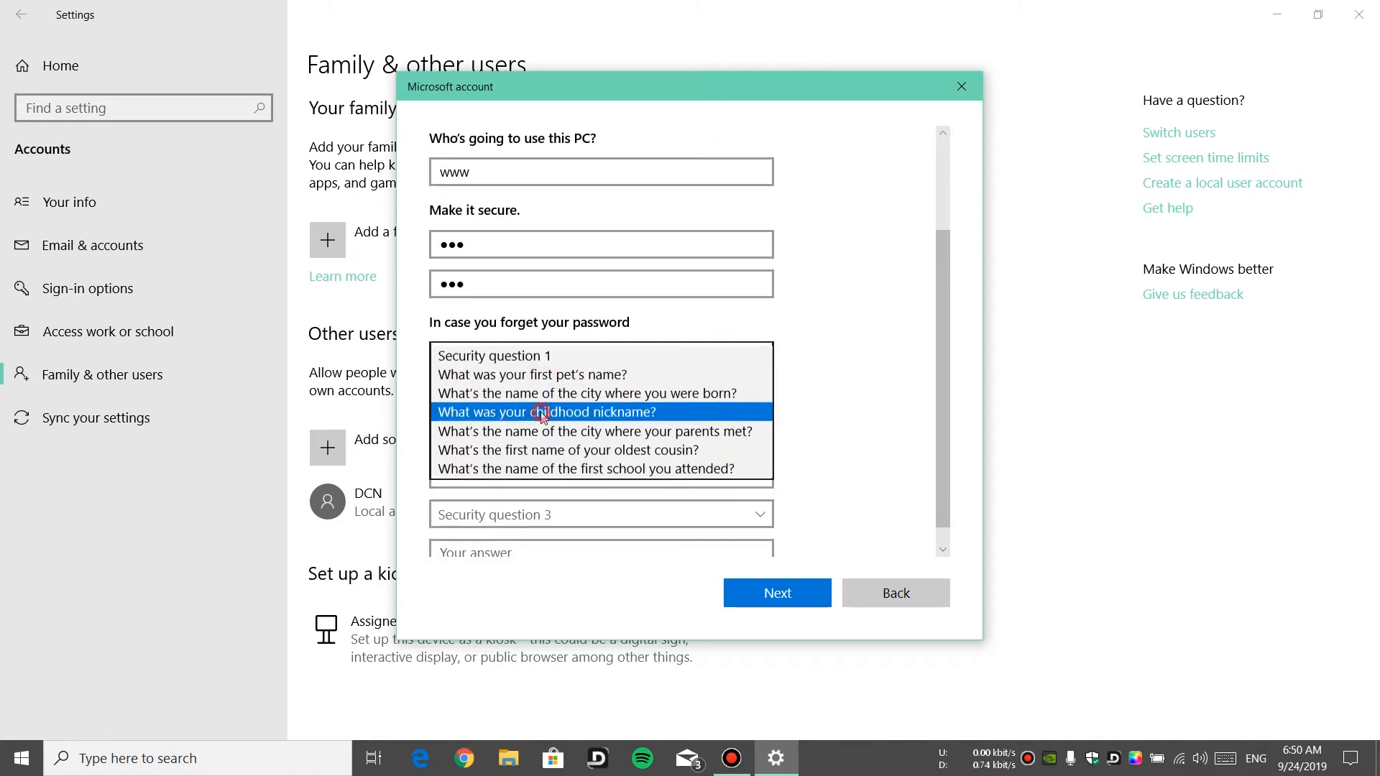
left_click(540, 453)
left_click(532, 396)
type("qww")
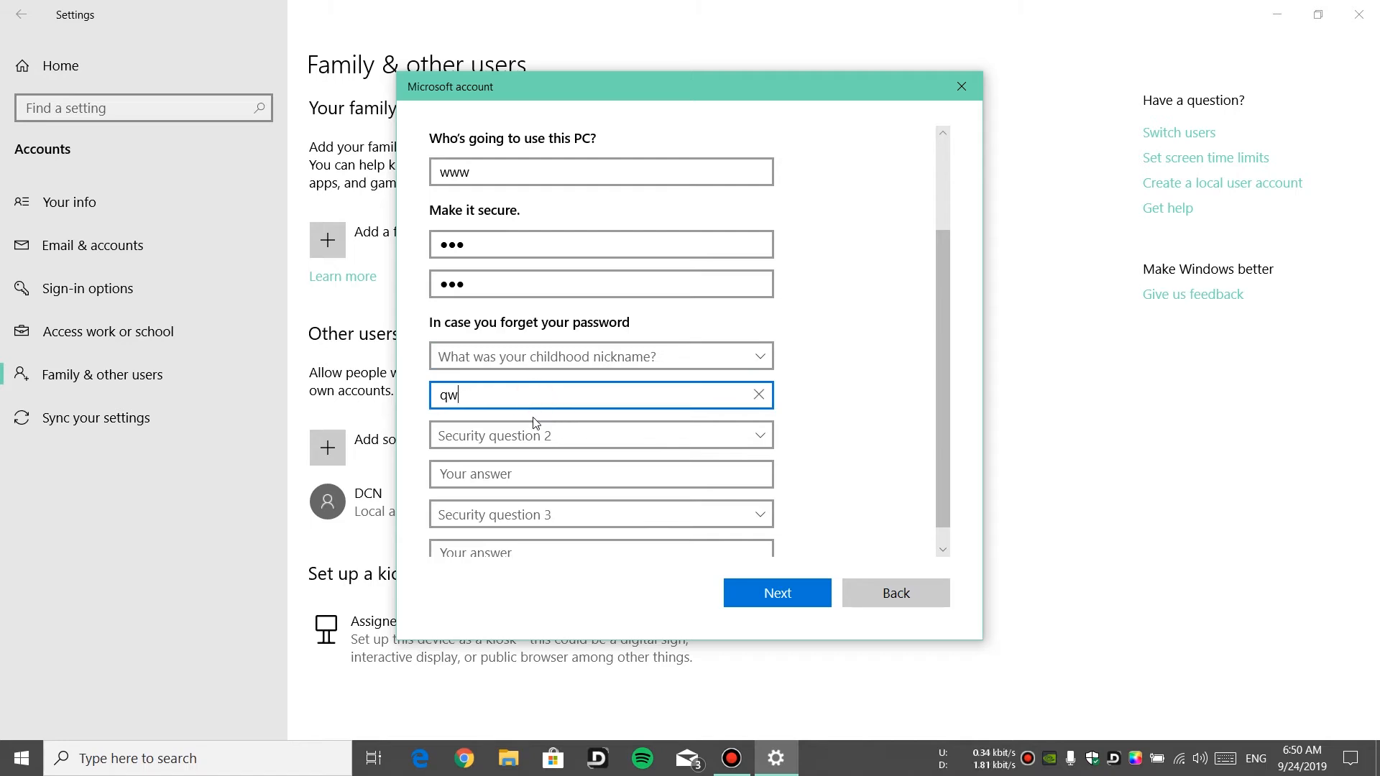
left_click(522, 438)
left_click(517, 471)
left_click(535, 476)
type("wwss")
Choose the oldest-cousin security question, enter its answer, and close the account dialog without finishing
scroll(532, 496, "down", 1)
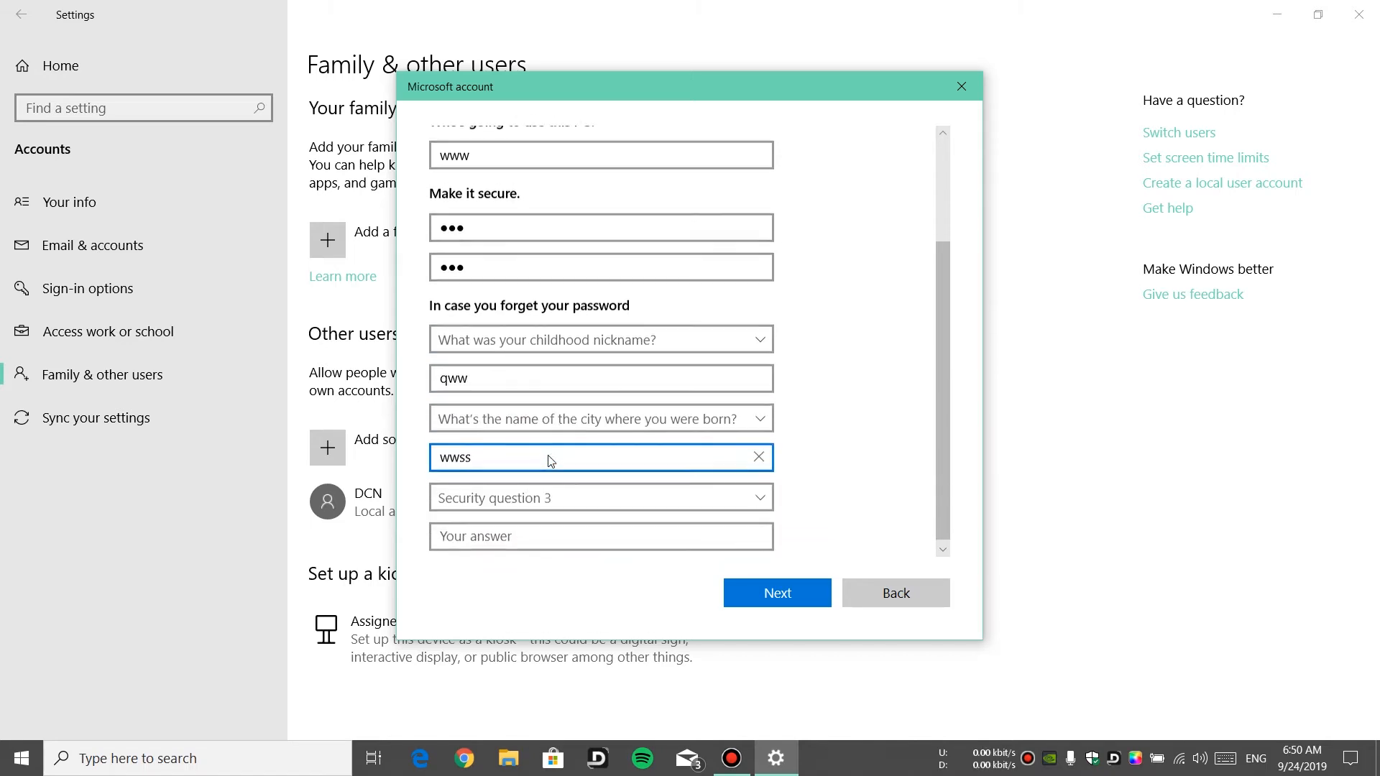
left_click(525, 501)
left_click(524, 587)
left_click(514, 531)
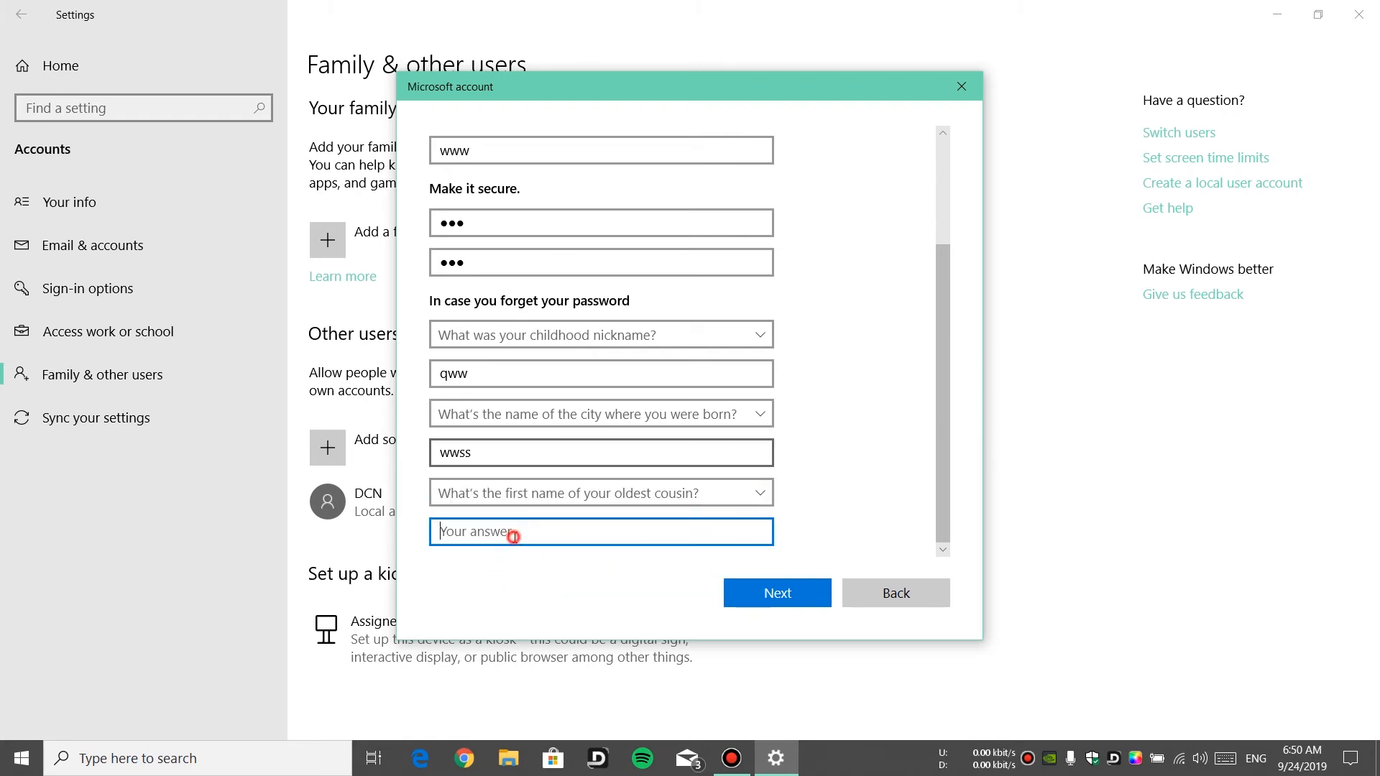
type("qsas")
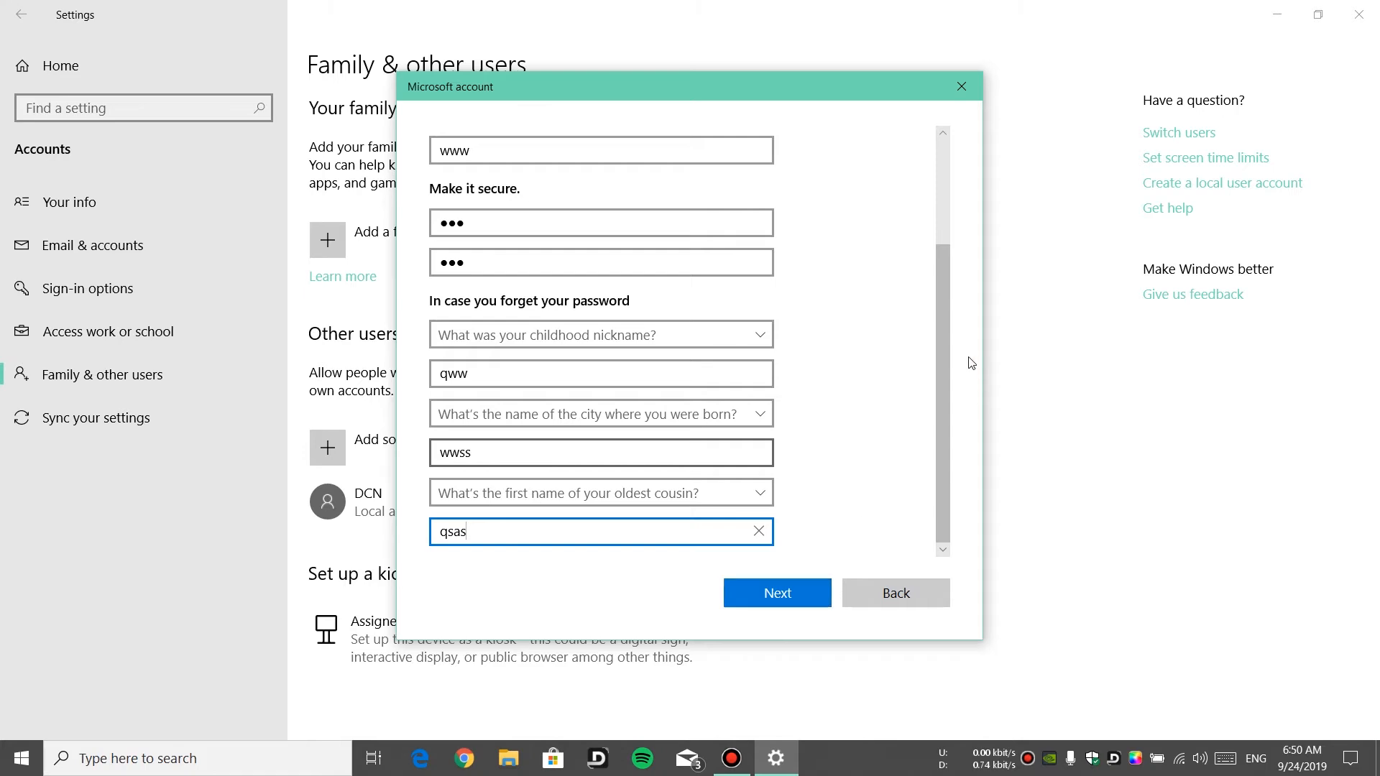
left_click(955, 88)
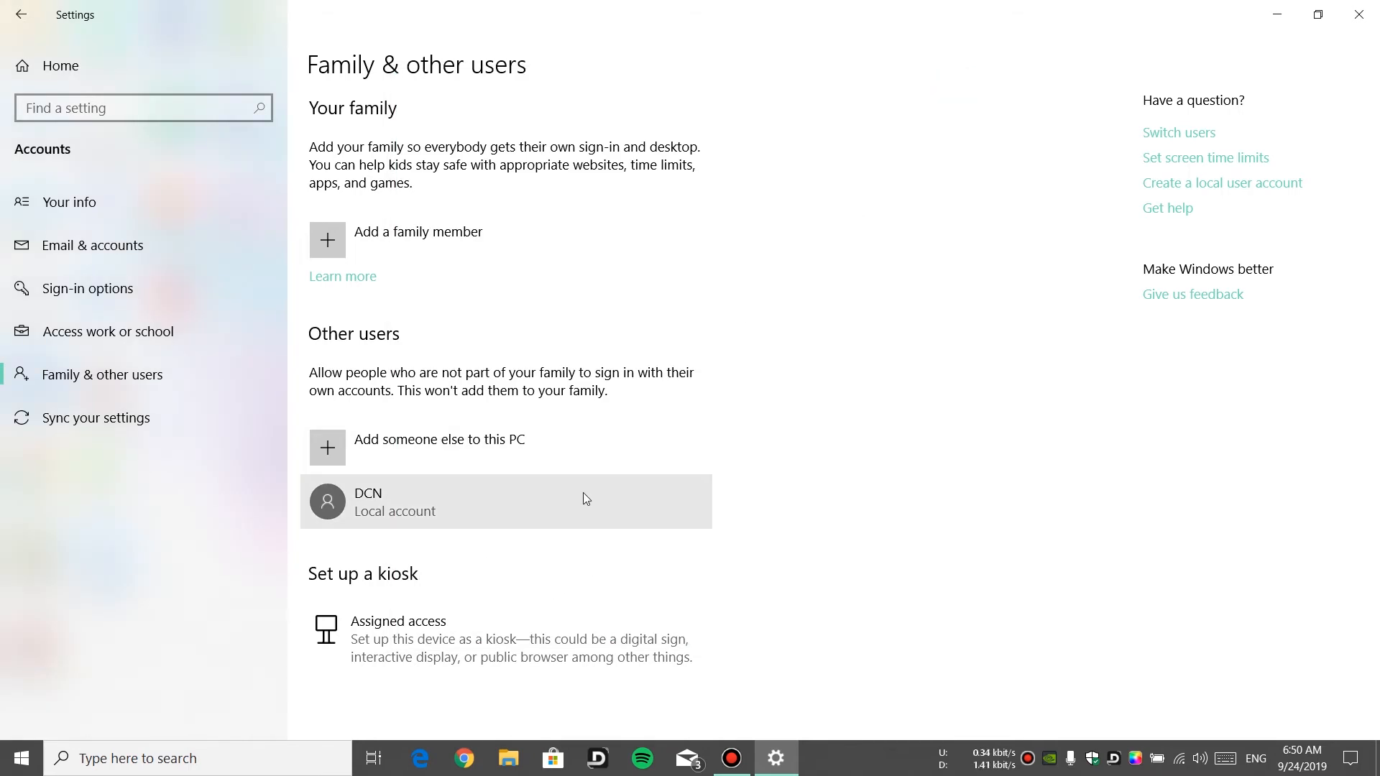
Close Settings and open the Specific people sharing options for the SHARE FILES desktop folder
left_click(1359, 15)
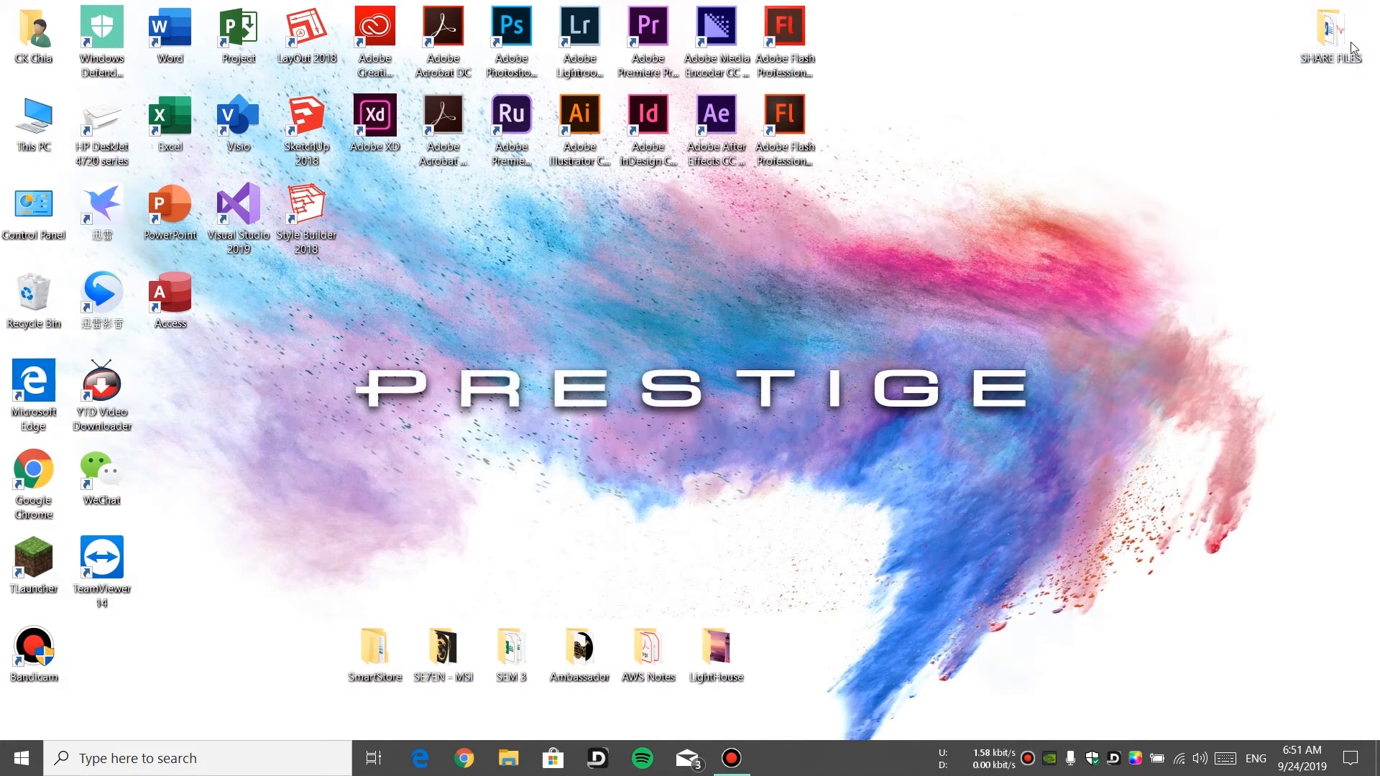
right_click(1321, 41)
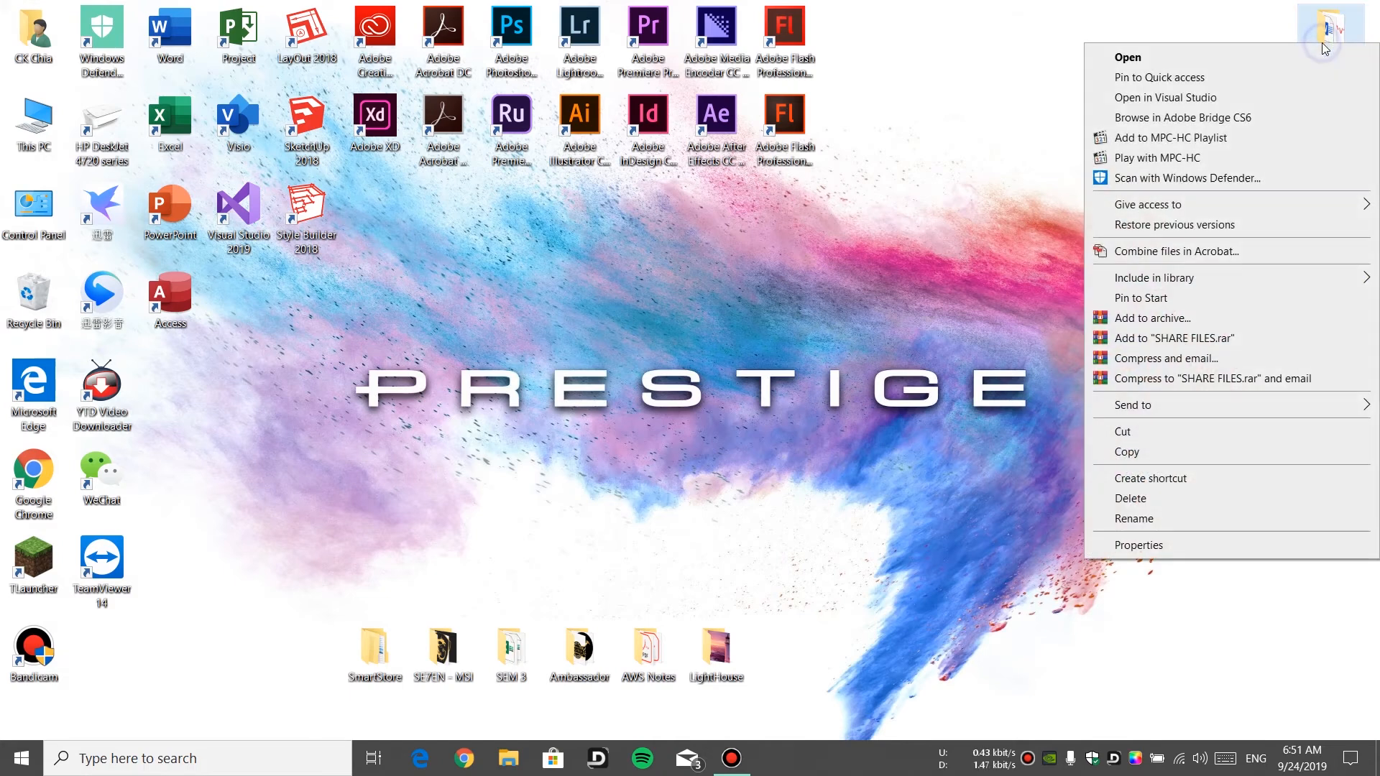
mouse_move(1178, 206)
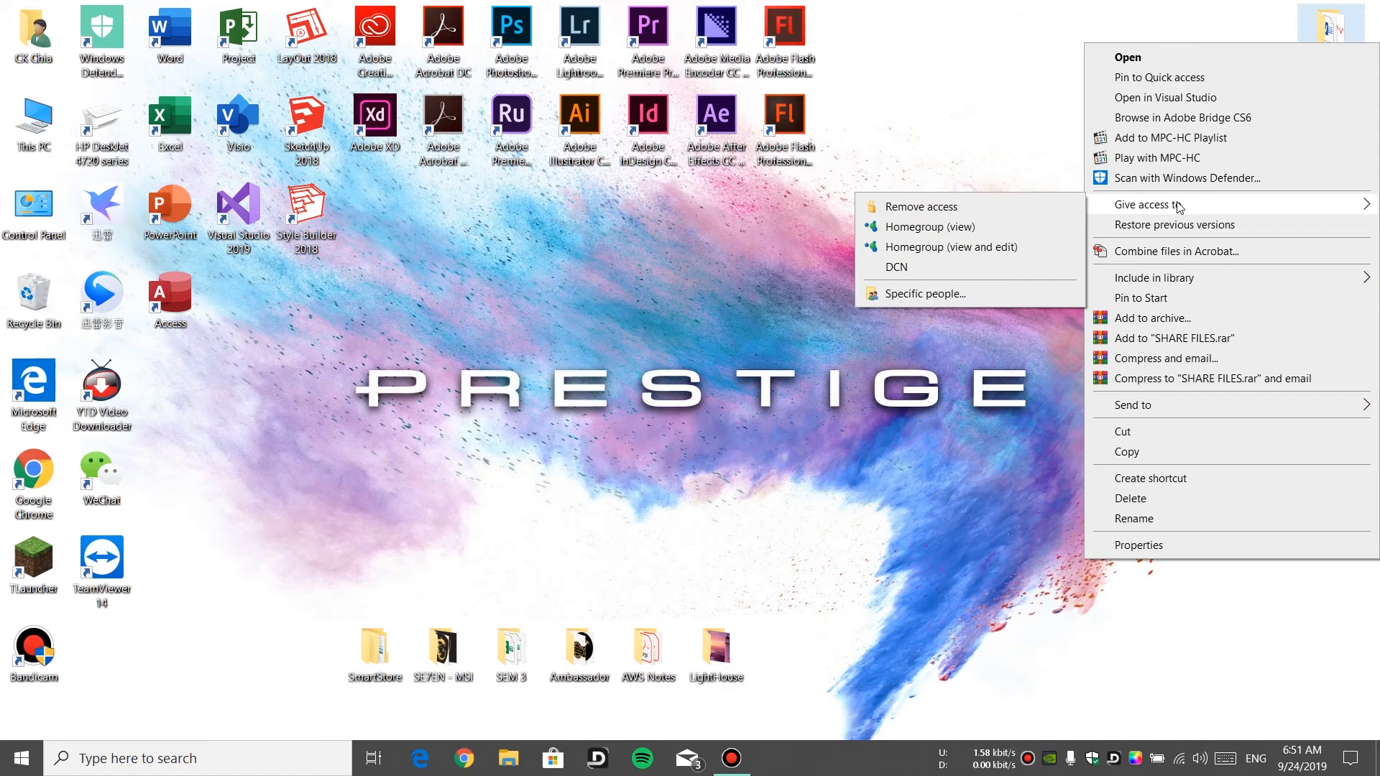
left_click(996, 293)
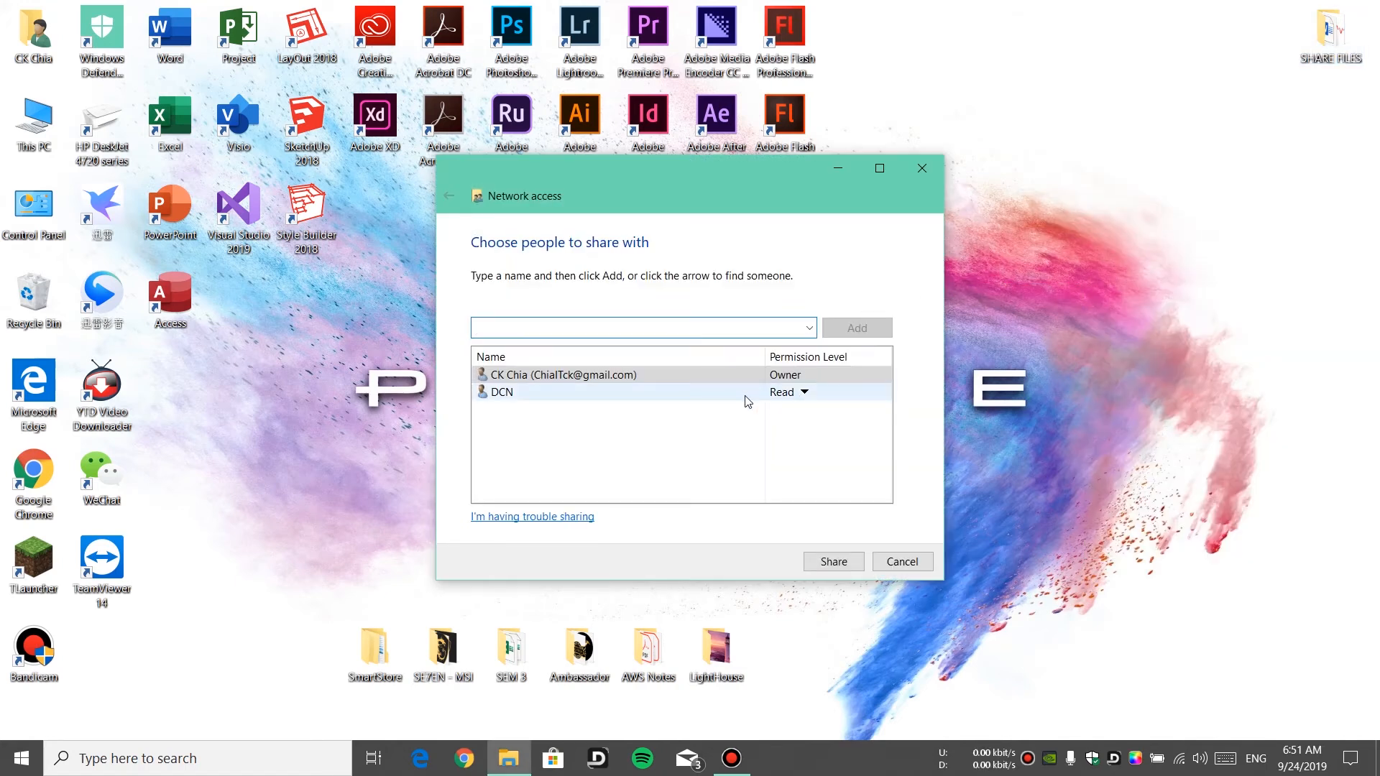
Pick the DCN user from the people list and add it to the folder's sharing list
left_click(810, 328)
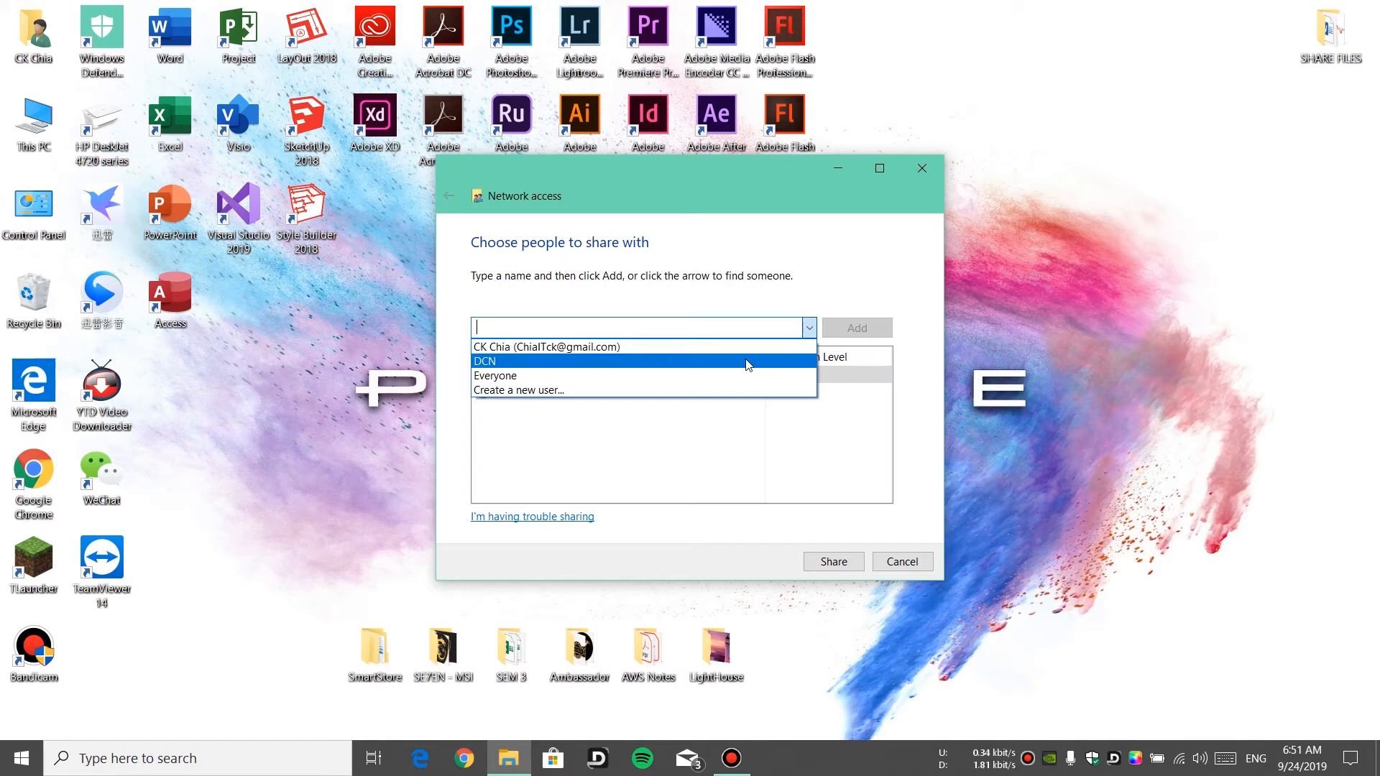
left_click(494, 363)
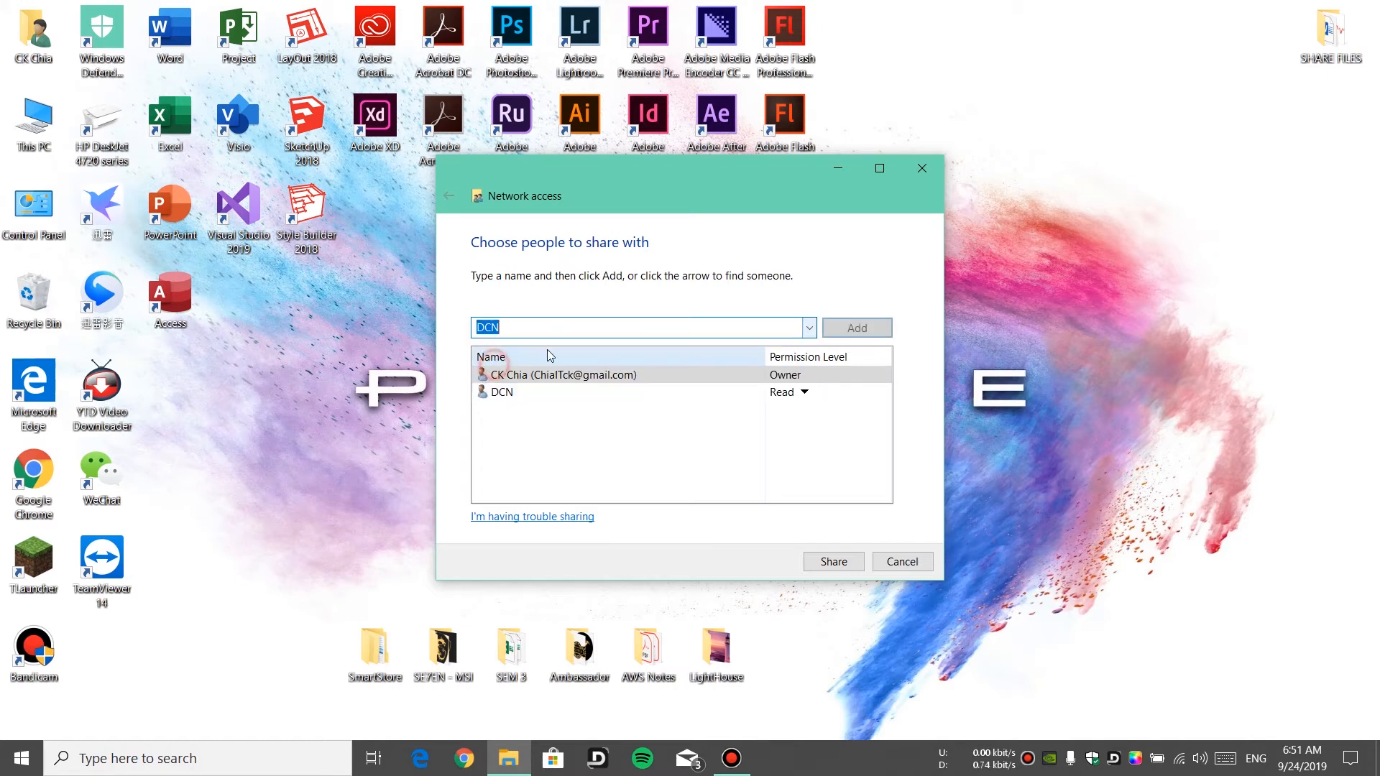
left_click(833, 327)
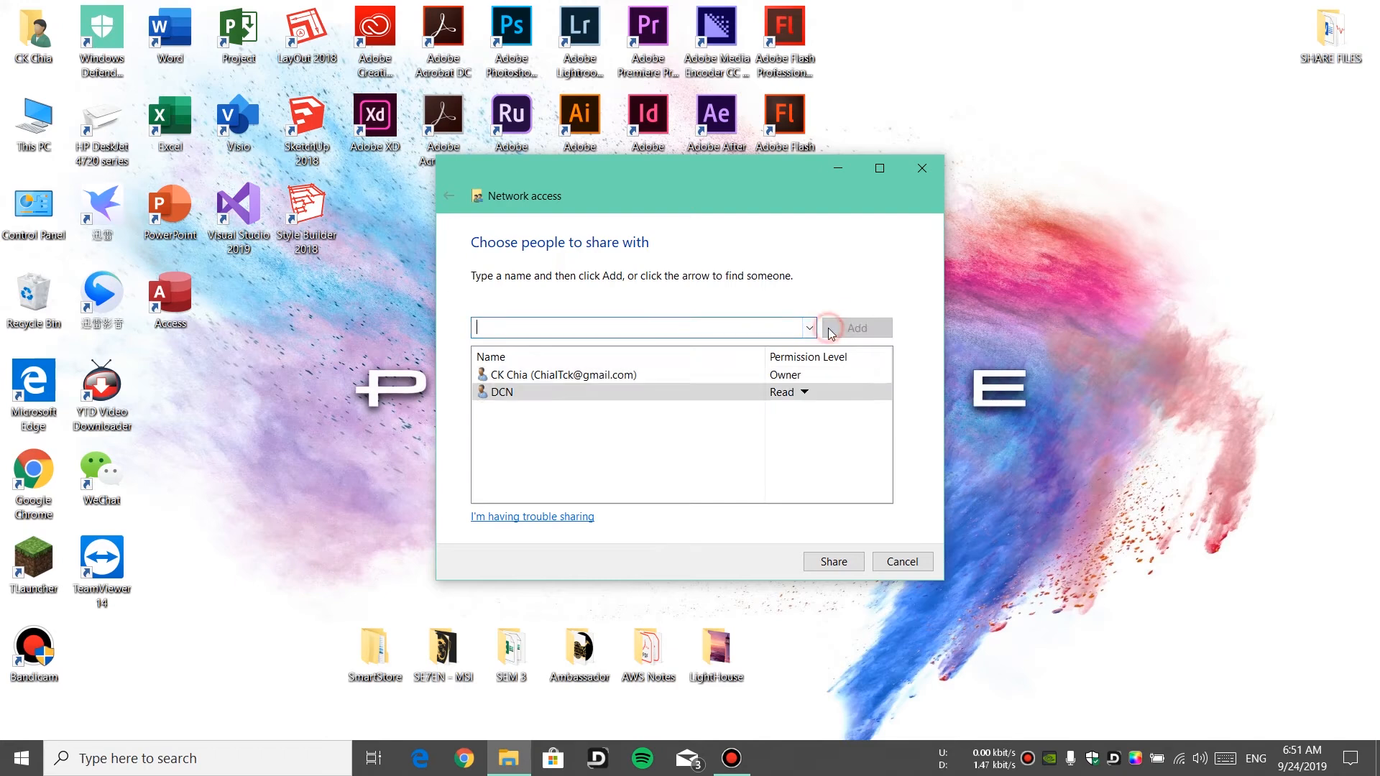
Set DCN's permission level to Read, share the folder, and finish the sharing dialog
left_click(807, 393)
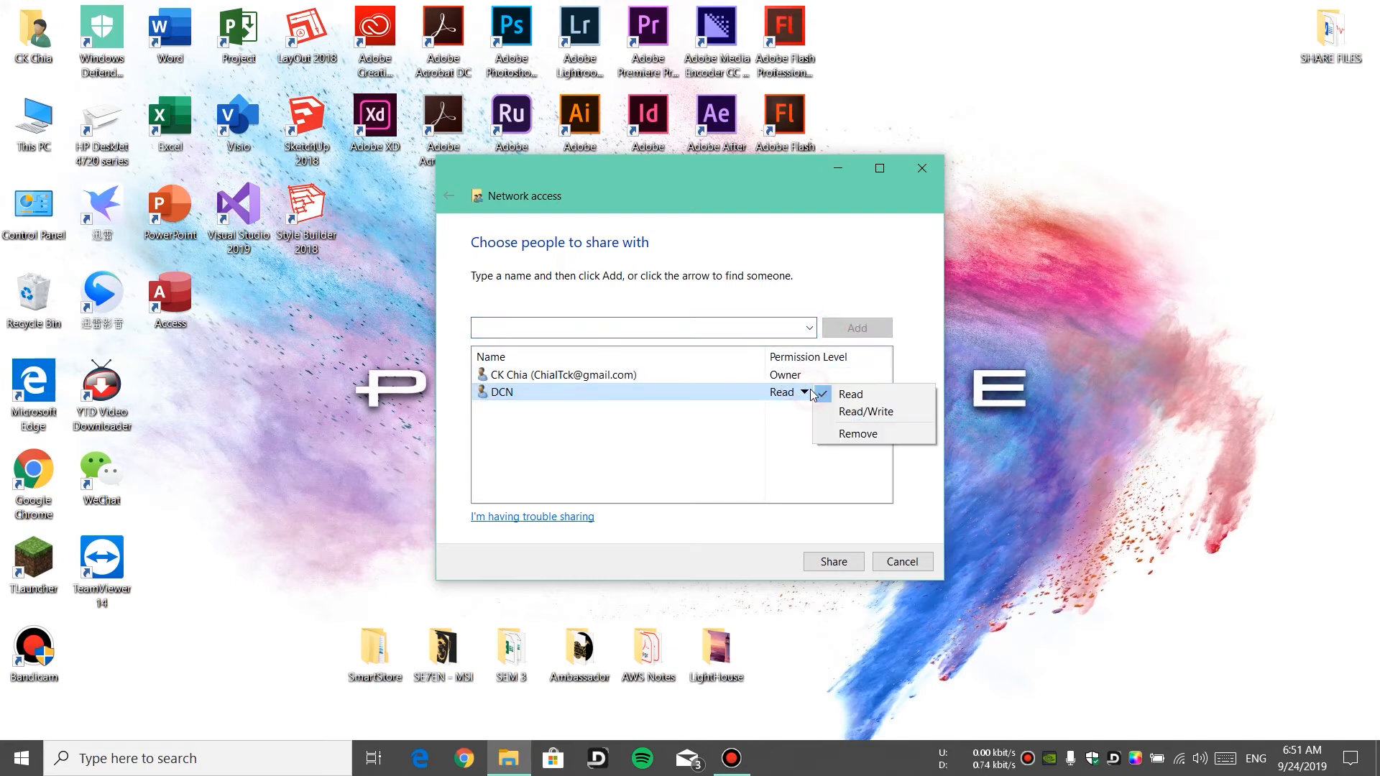
left_click(848, 394)
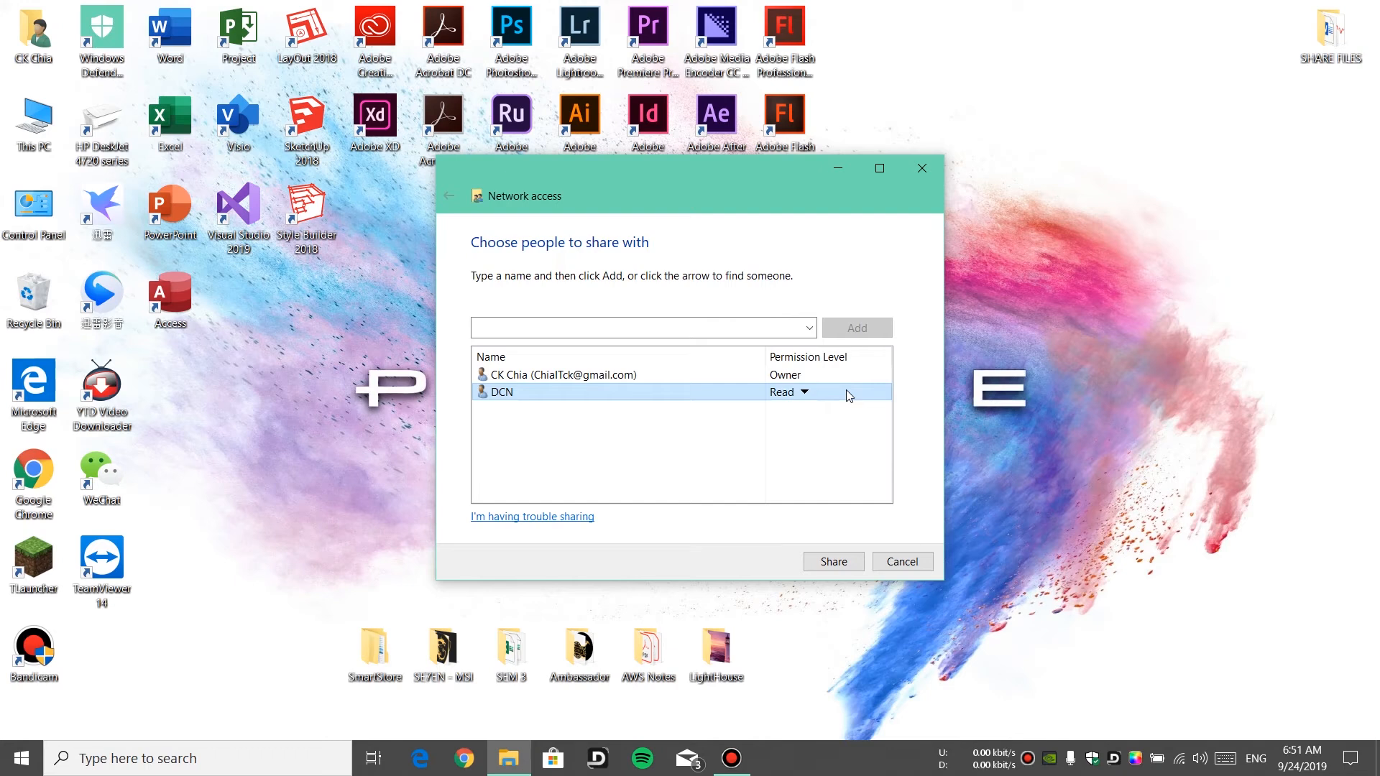
left_click(842, 562)
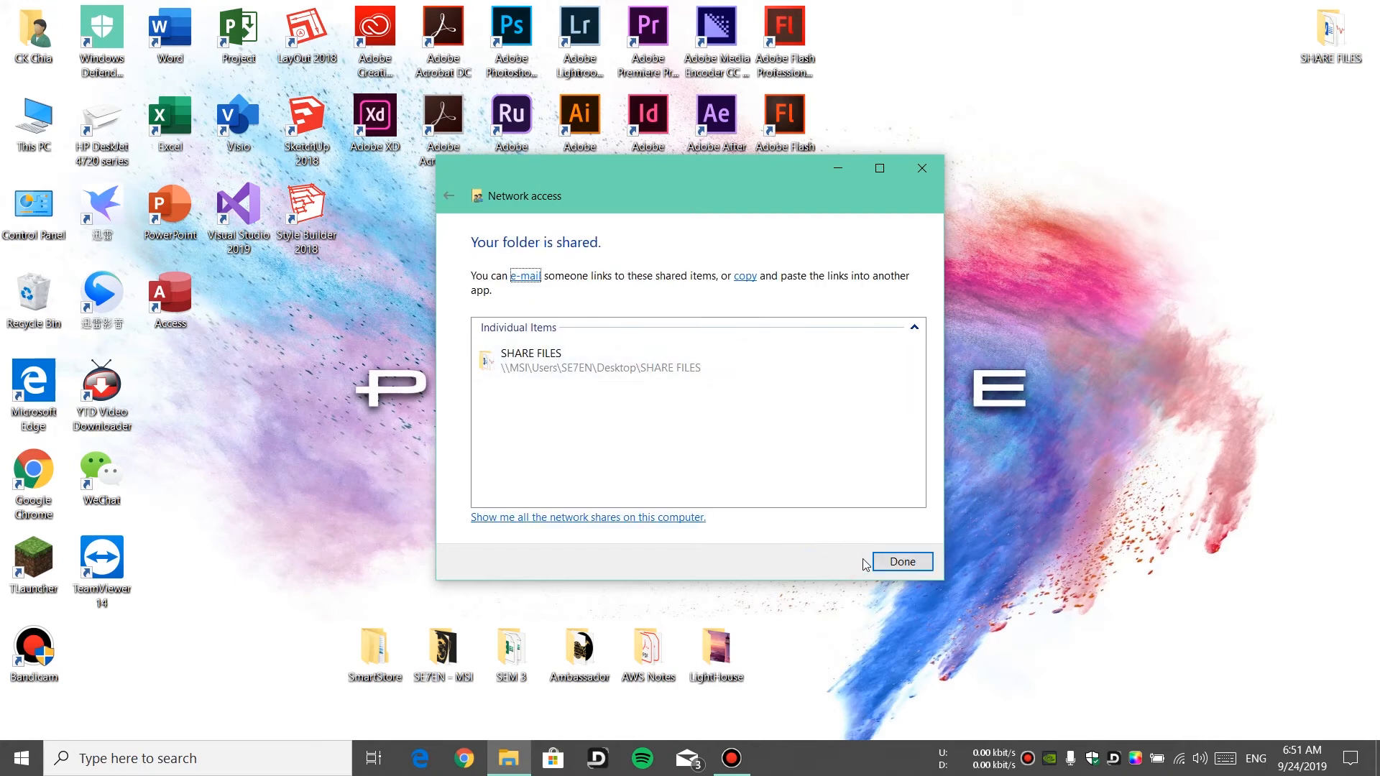
left_click(891, 563)
left_click(731, 759)
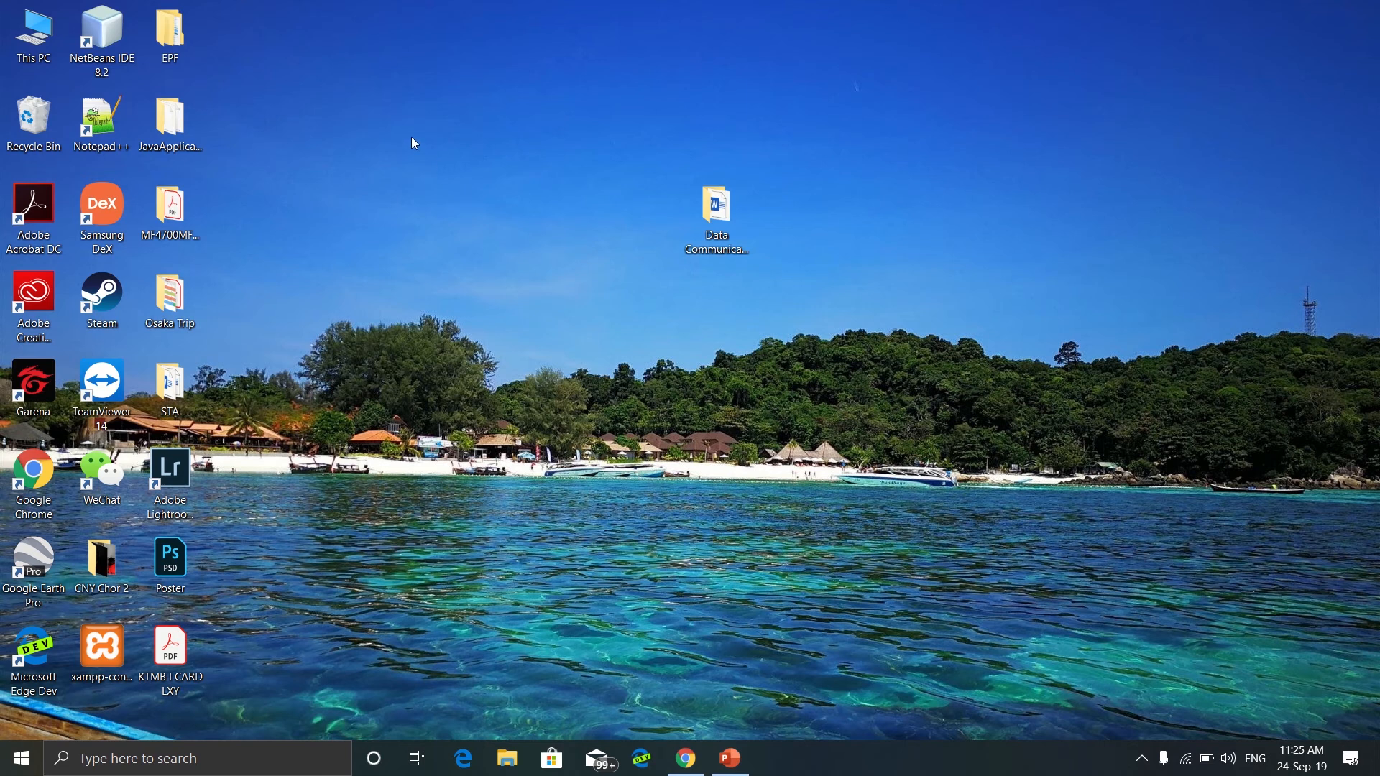
On the other computer, open This PC, go to Network, and open the MSI computer
double_click(38, 51)
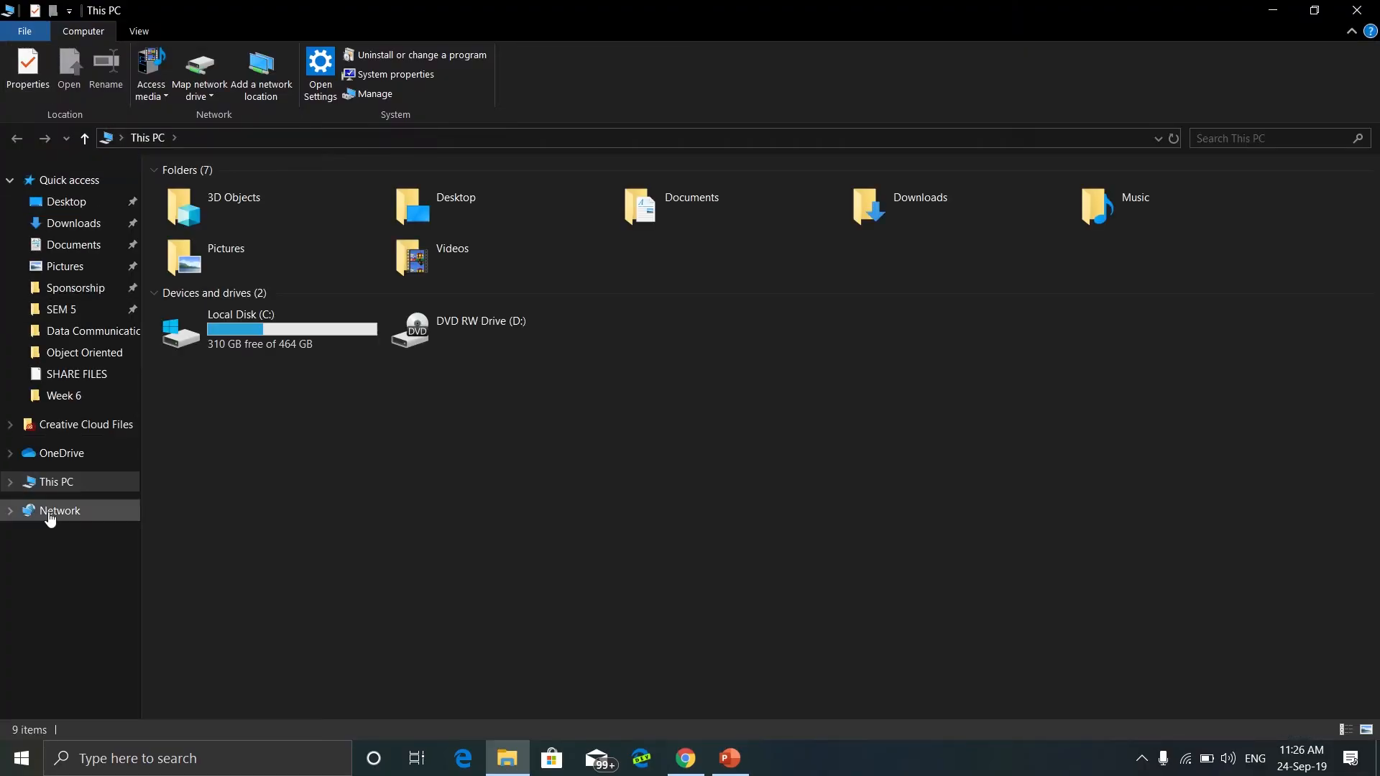
left_click(57, 512)
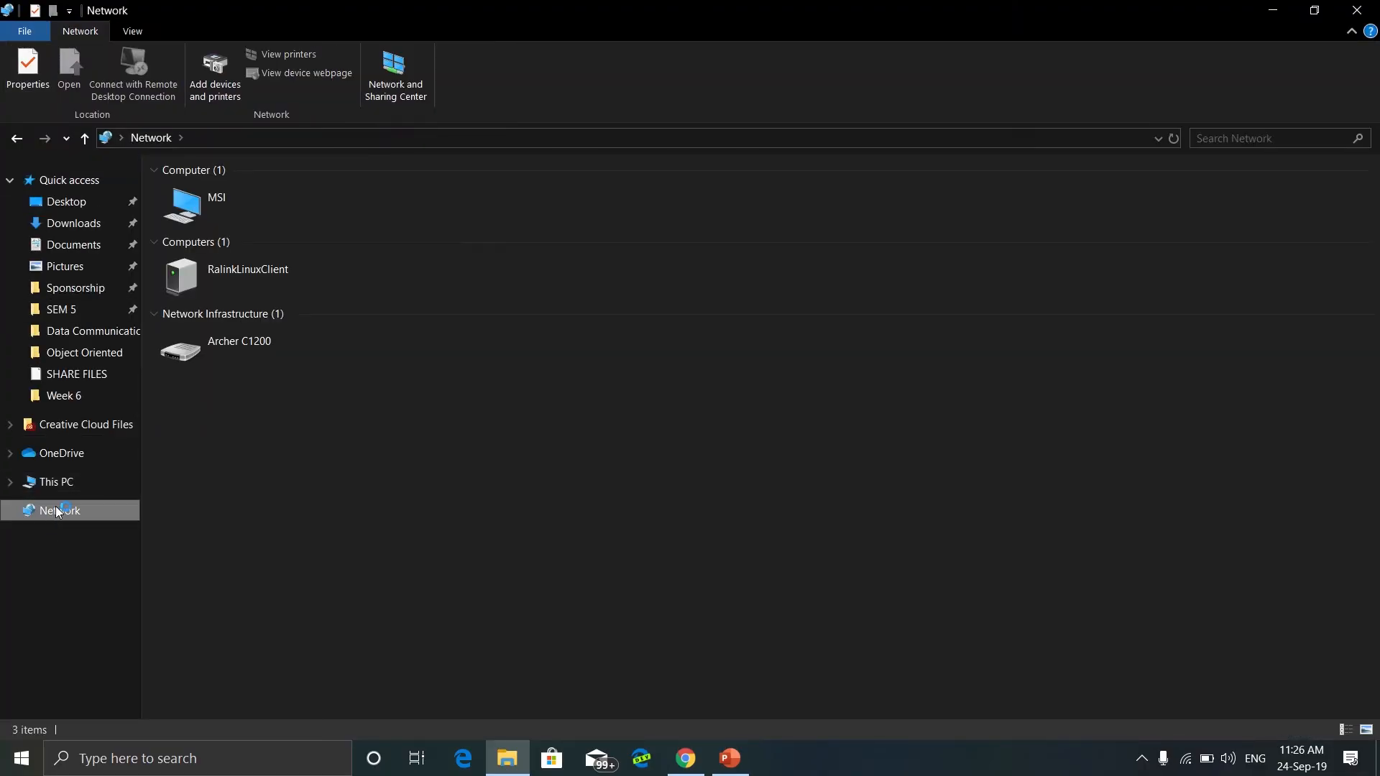
left_click(218, 208)
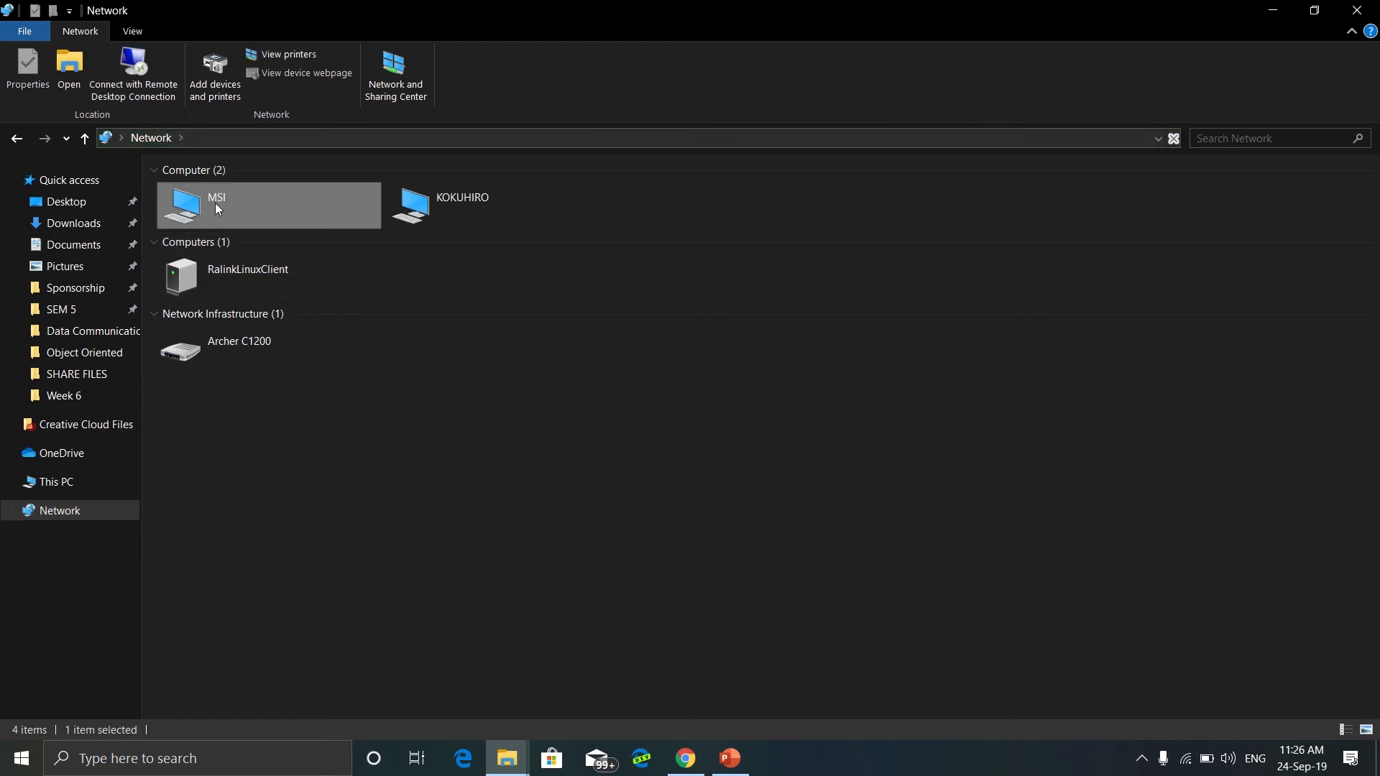
double_click(218, 208)
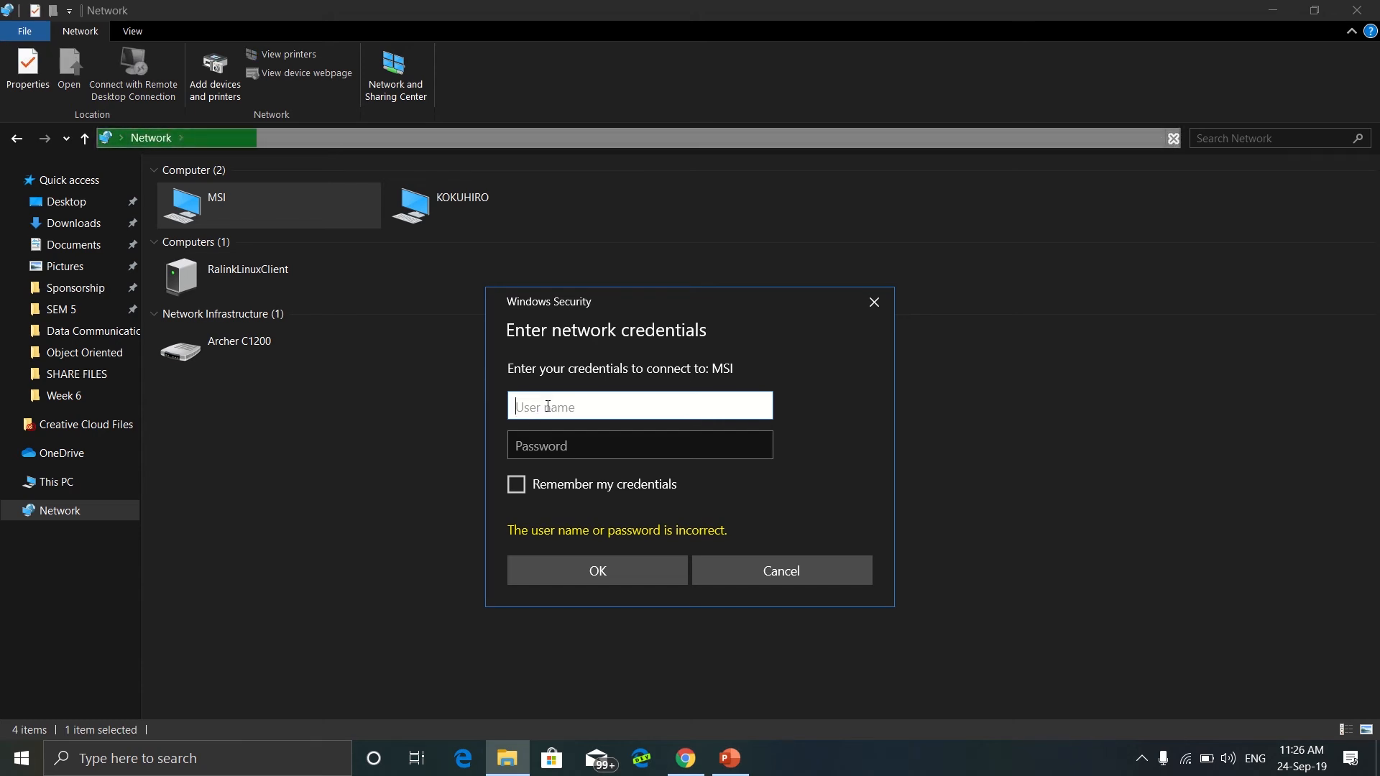
Sign in to MSI with the user name DCN and the account password in the network credentials prompt
type("DCN")
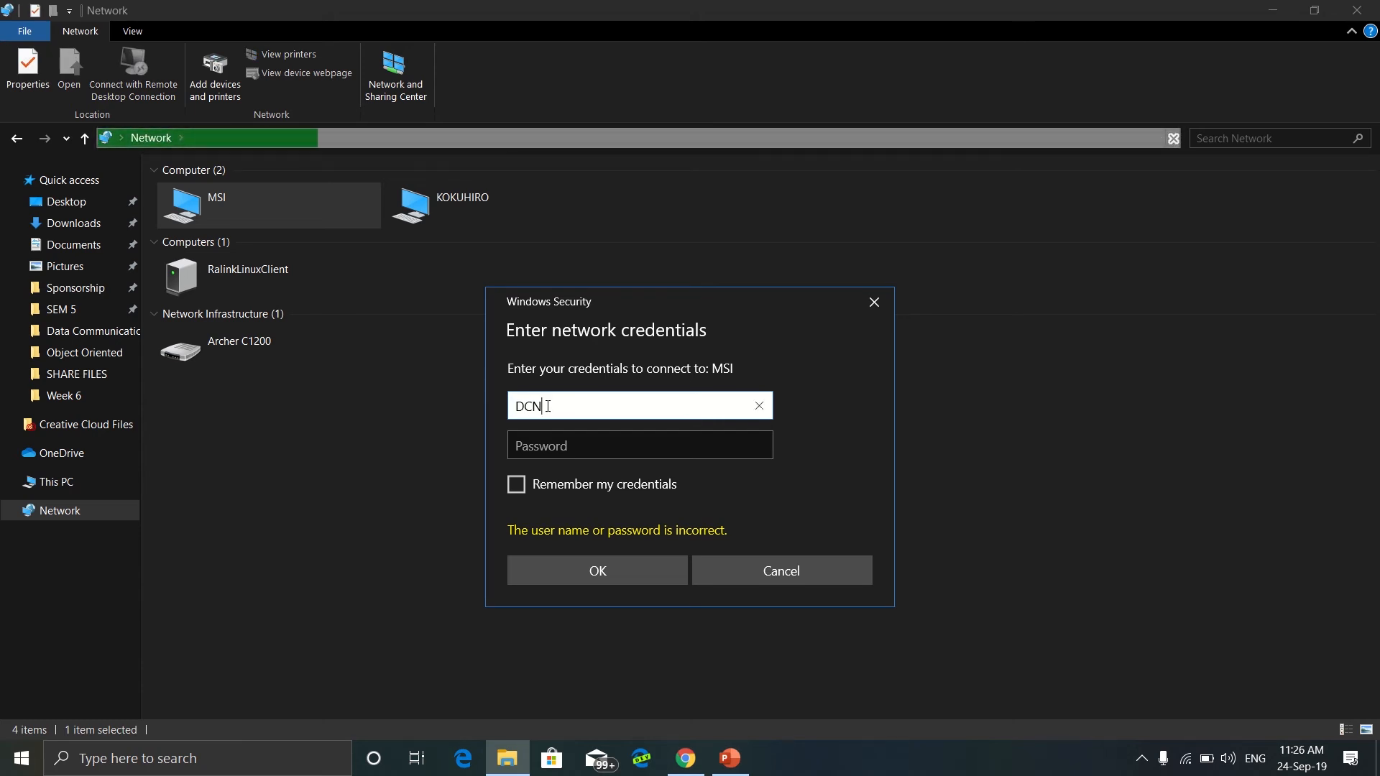
left_click(539, 447)
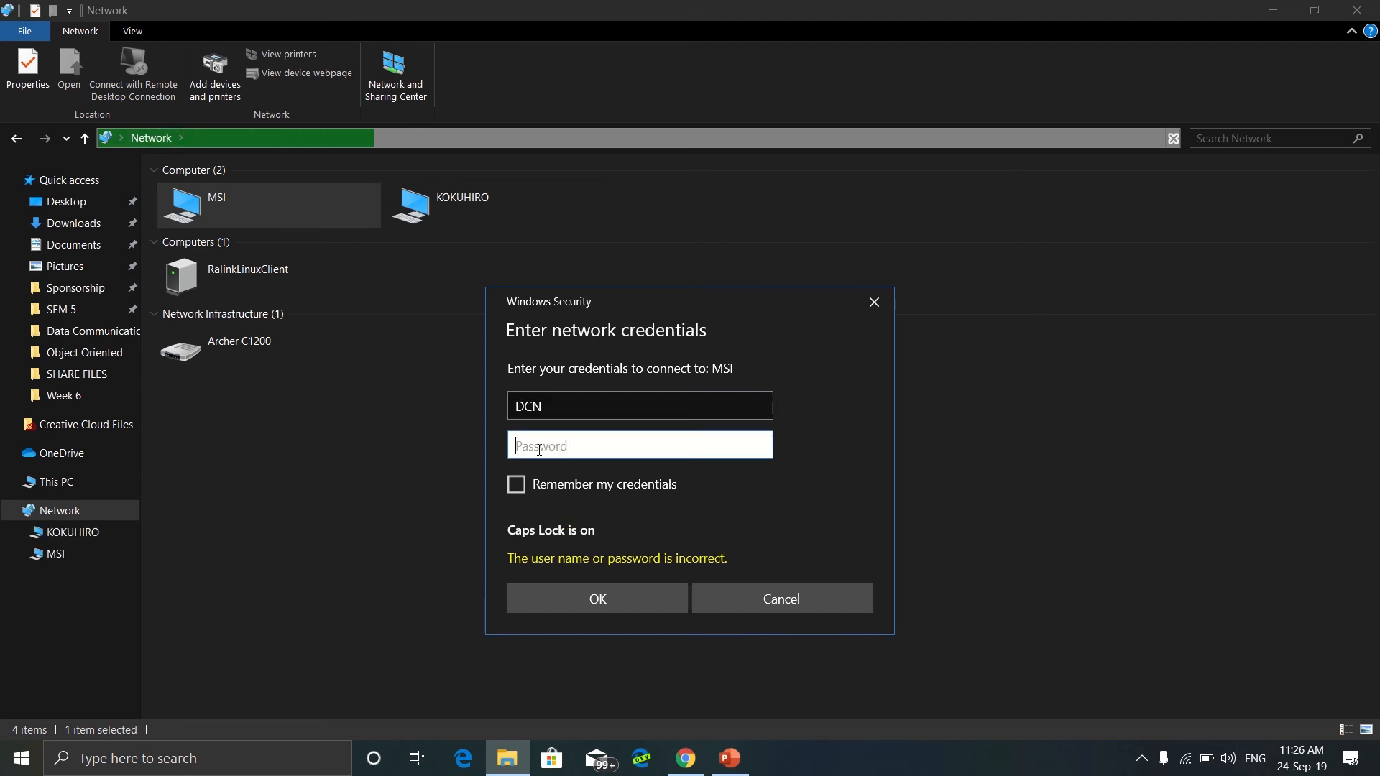
type("DCN")
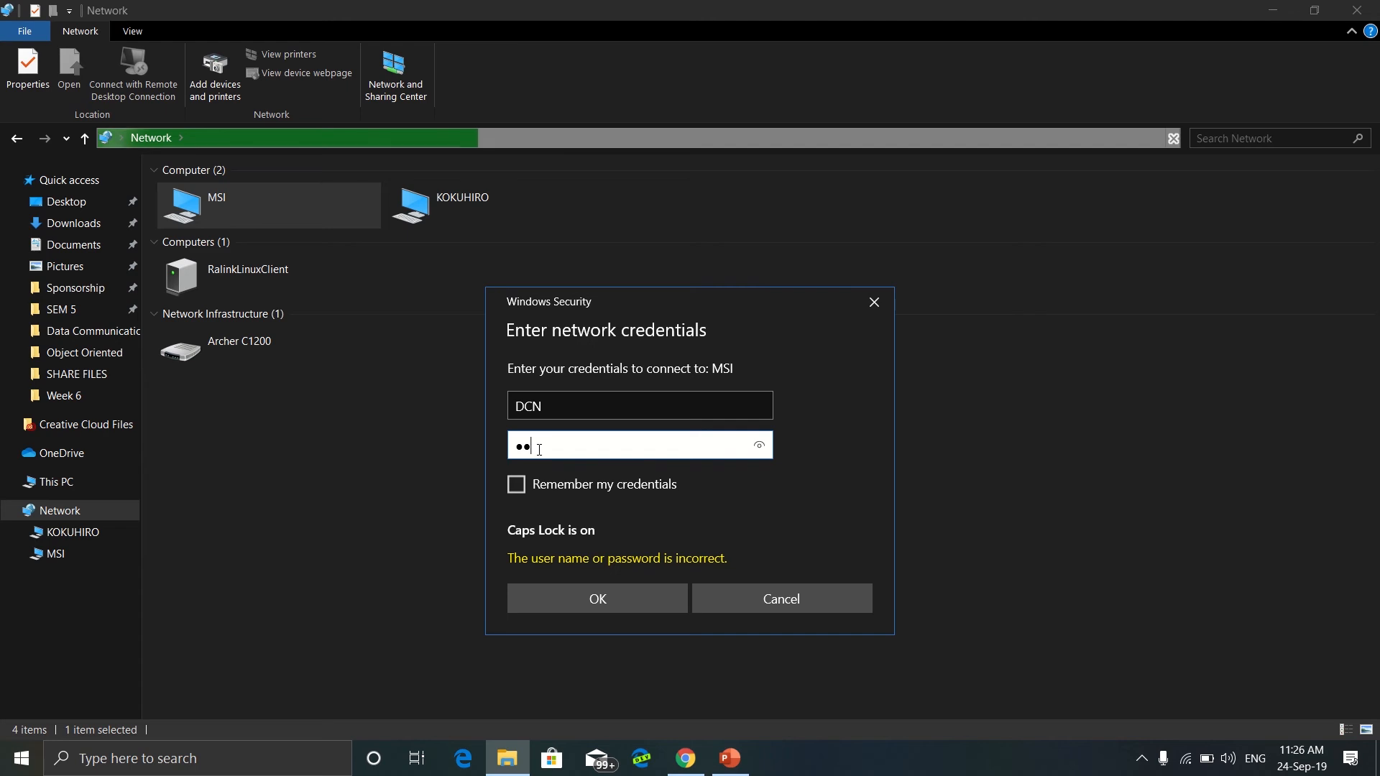
type("12345")
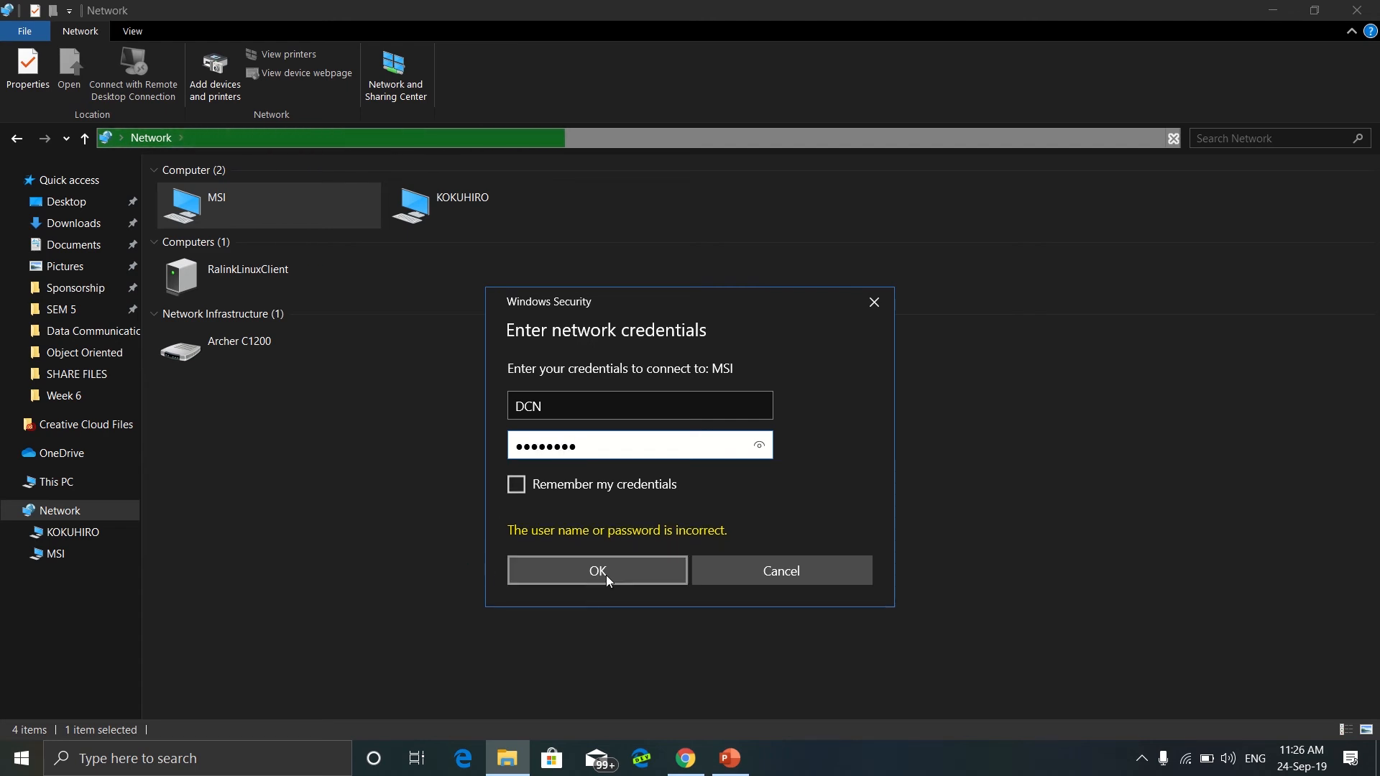
left_click(606, 568)
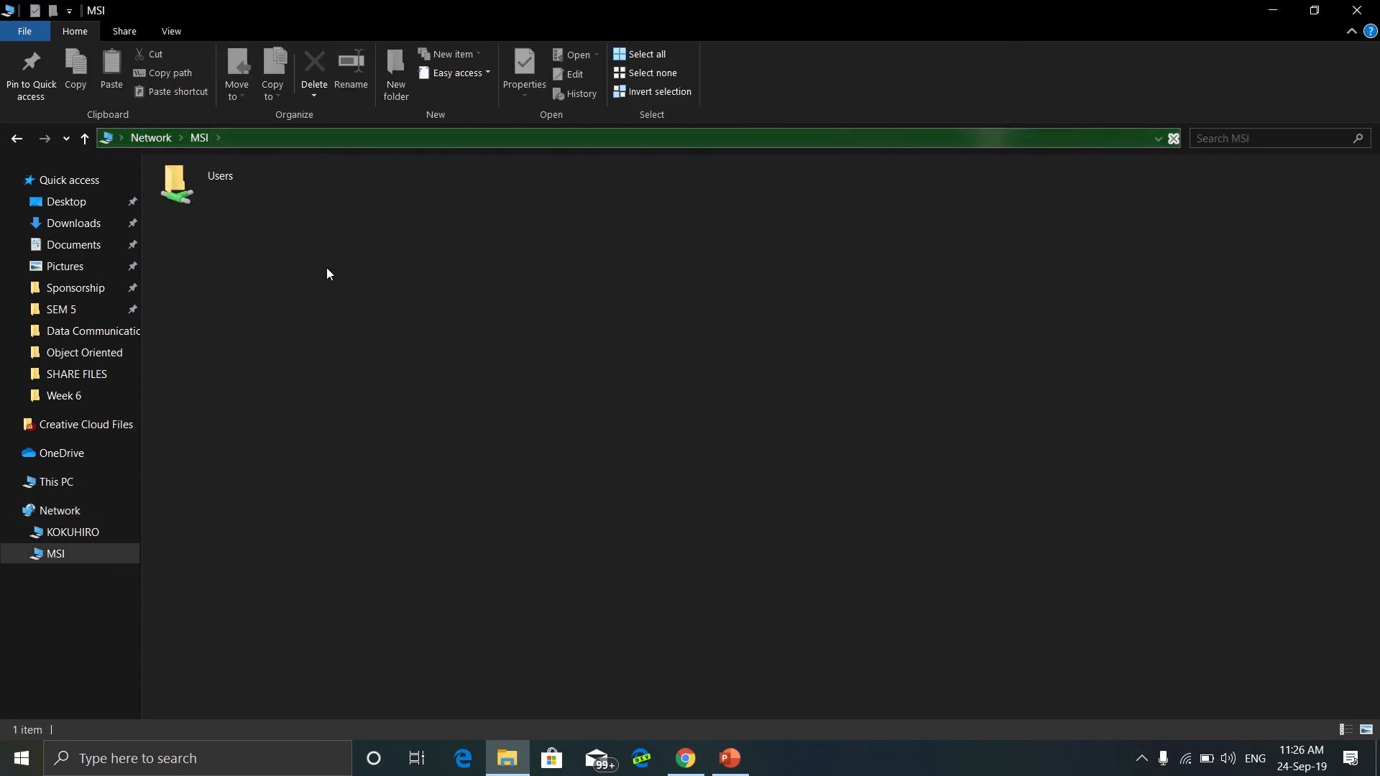
Browse MSI's shared Users folder through SE7EN and Desktop into the SHARE FILES folder
double_click(205, 184)
double_click(197, 231)
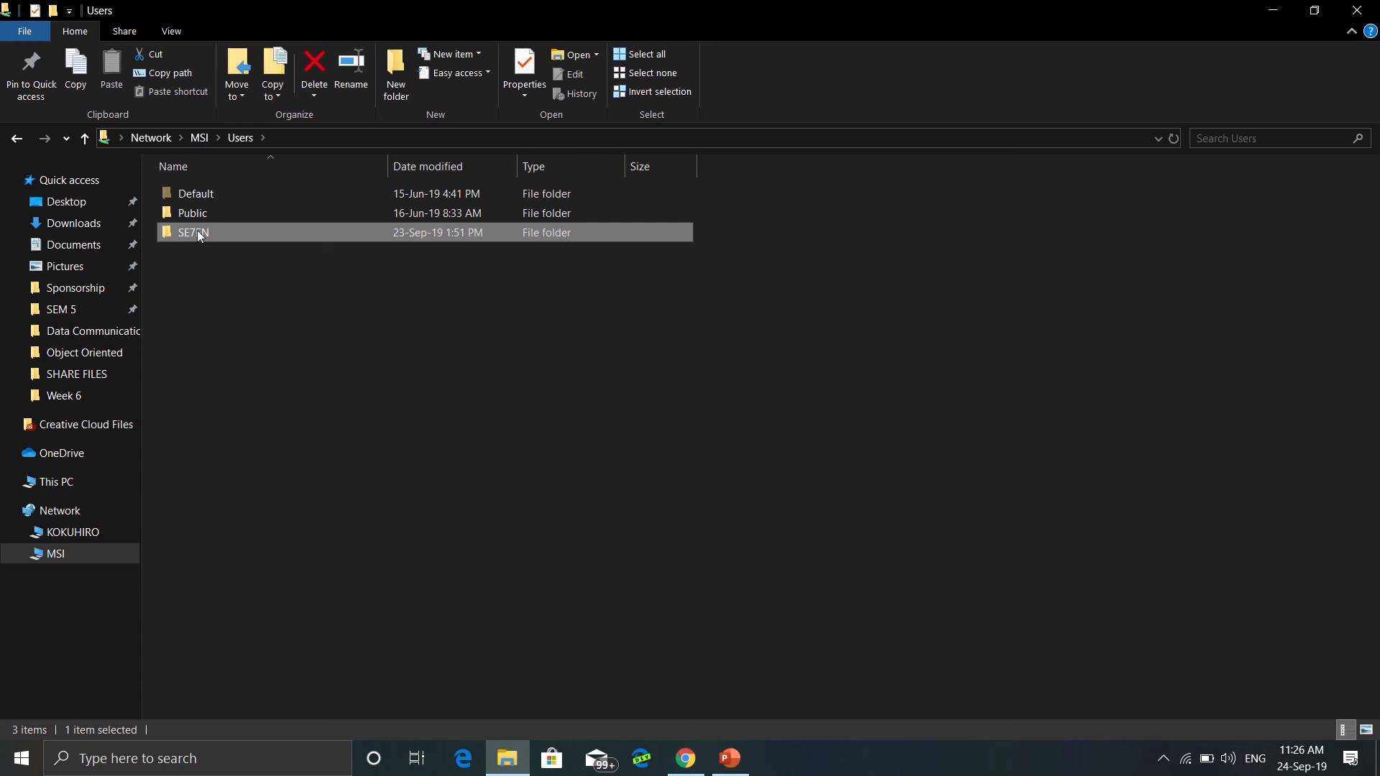
double_click(219, 193)
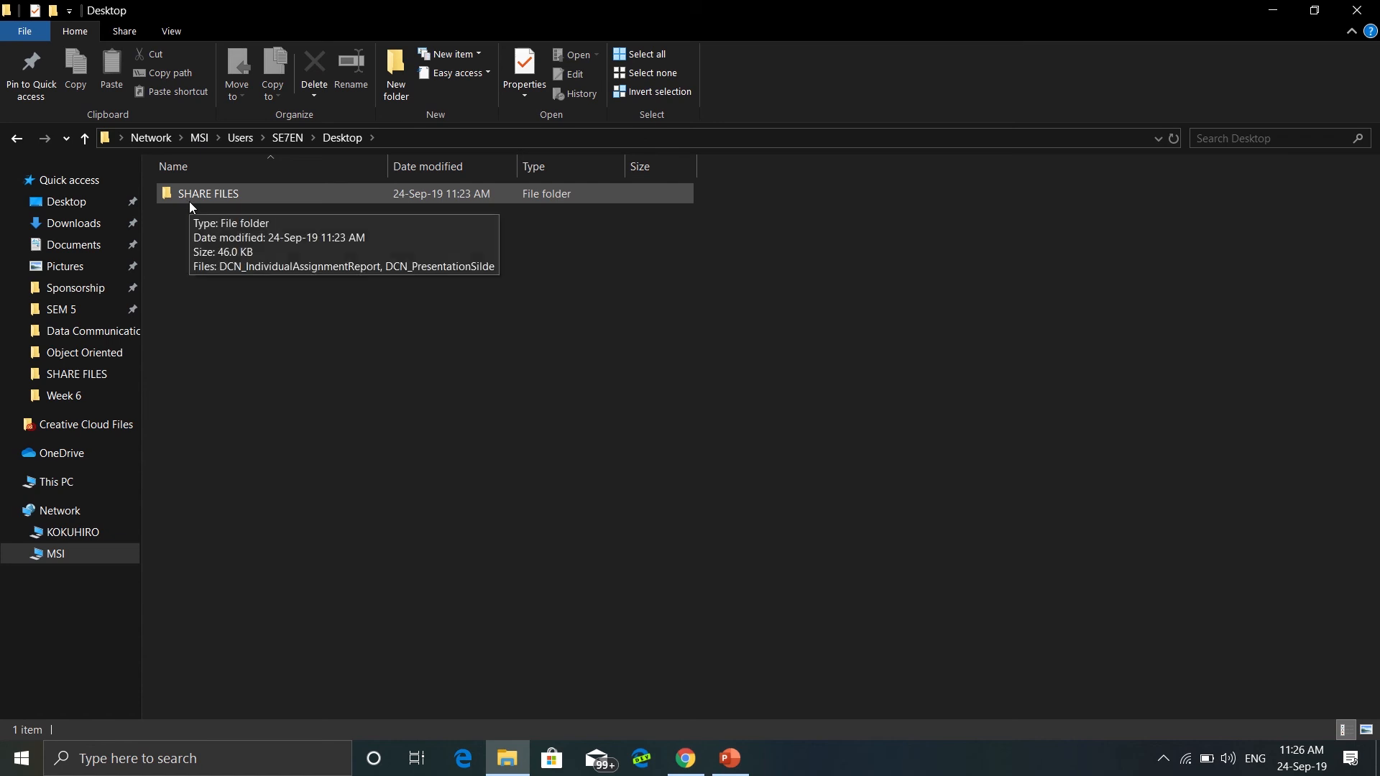
double_click(193, 195)
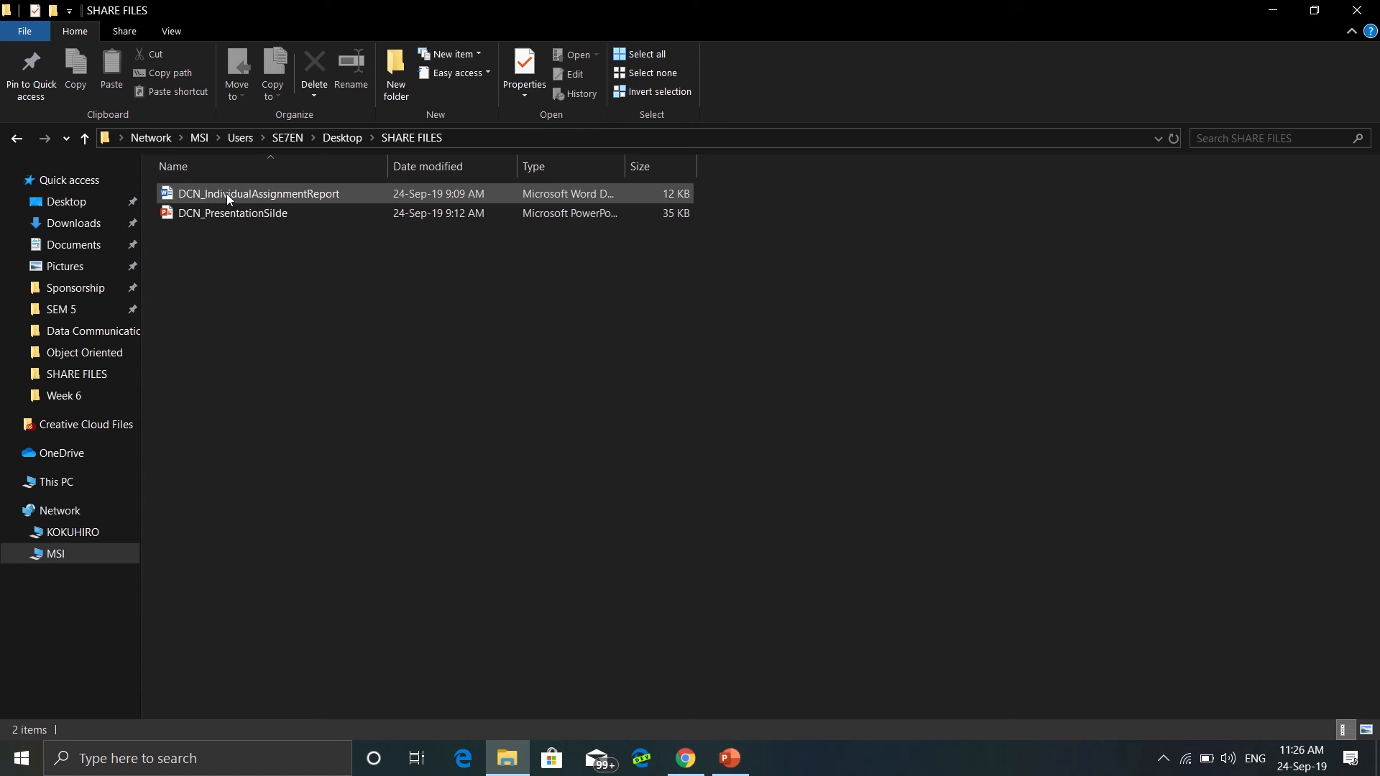
Open the shared DCN_IndividualAssignmentReport and DCN_PresentationSilde files, close each, then close the folder window
left_click(227, 195)
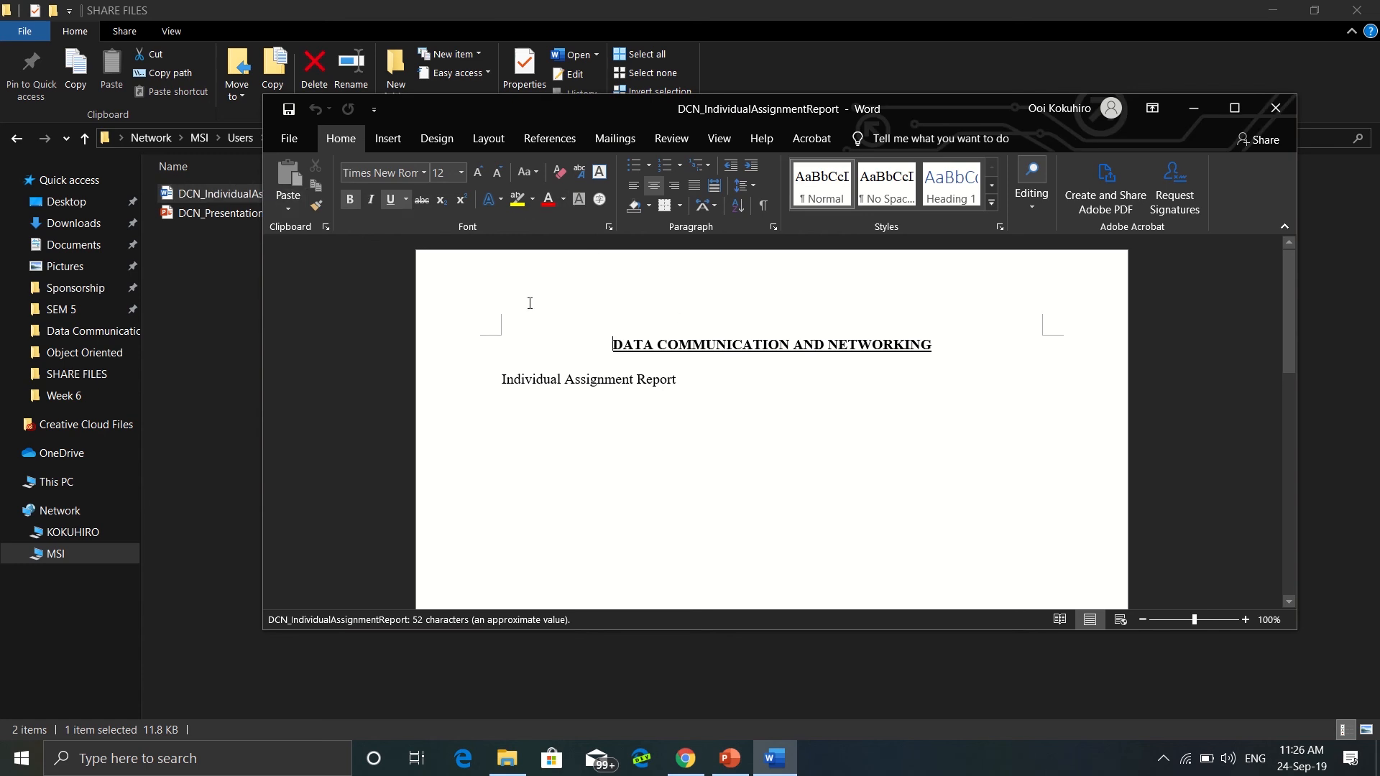
left_click(1276, 107)
double_click(413, 214)
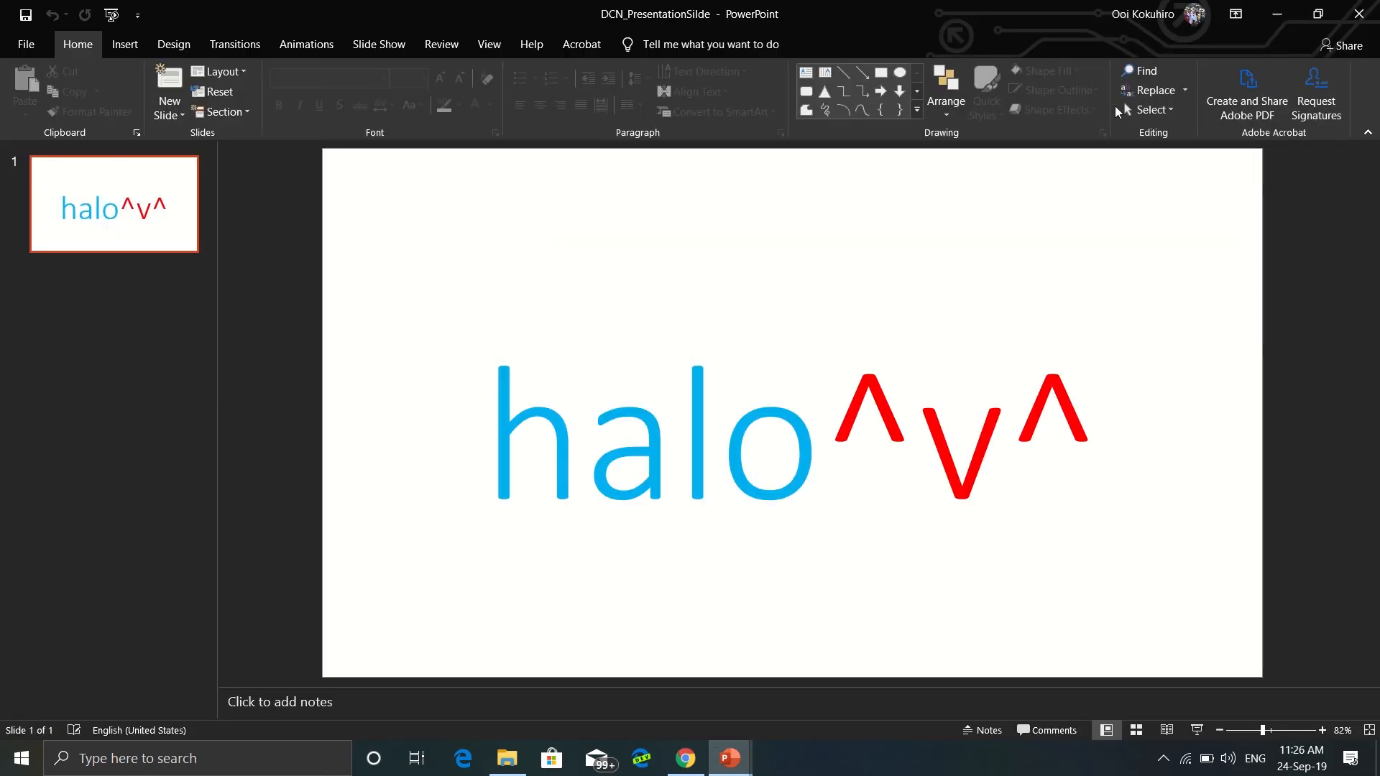
left_click(1359, 14)
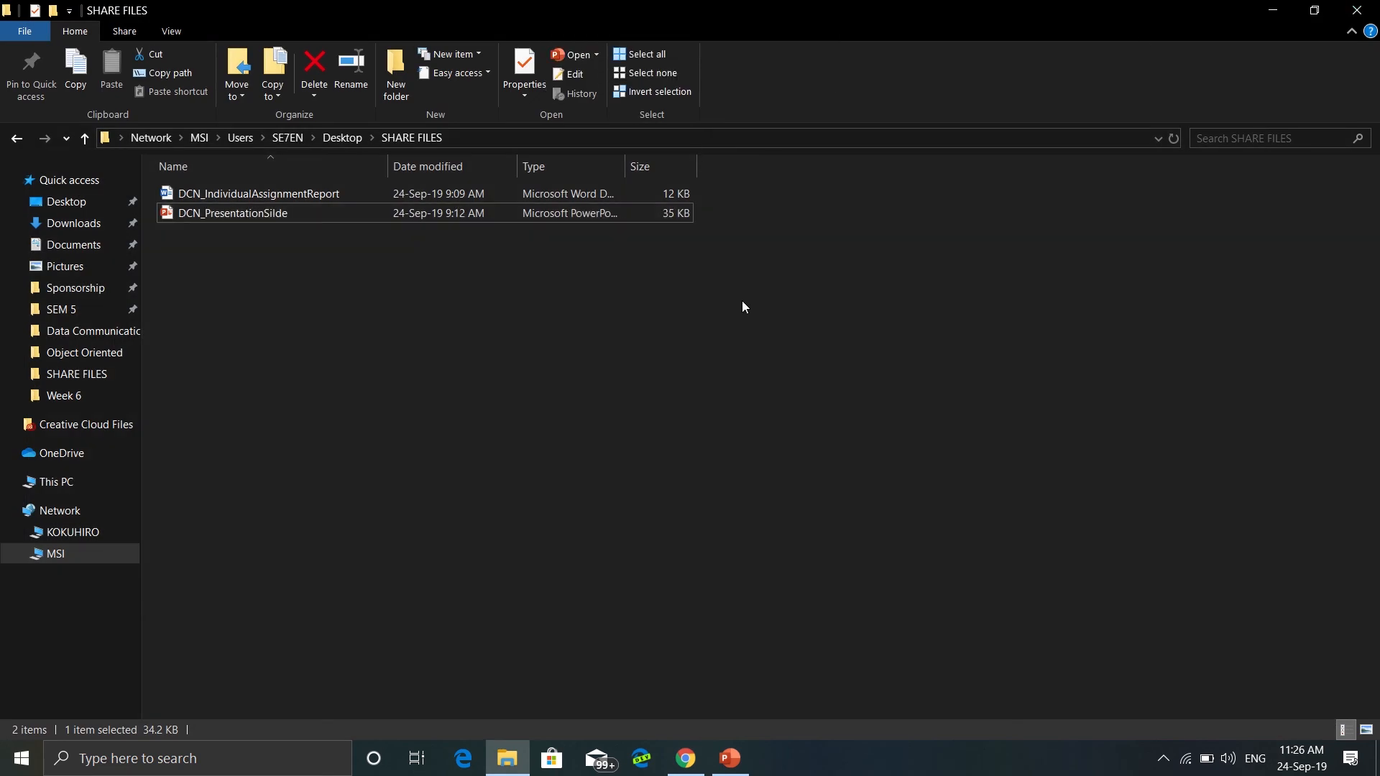
left_click(1357, 11)
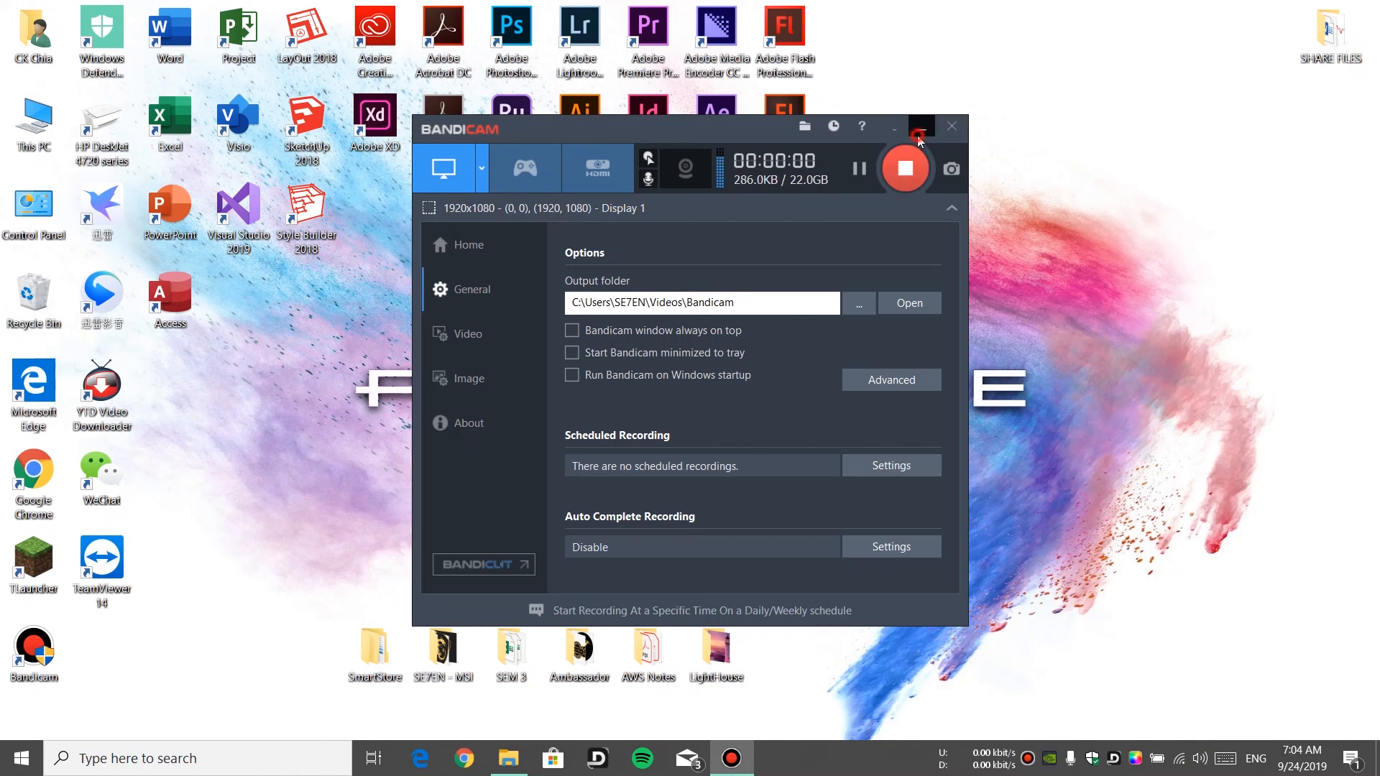
Back on the sharing computer, remove network access from the SHARE FILES desktop folder
left_click(917, 138)
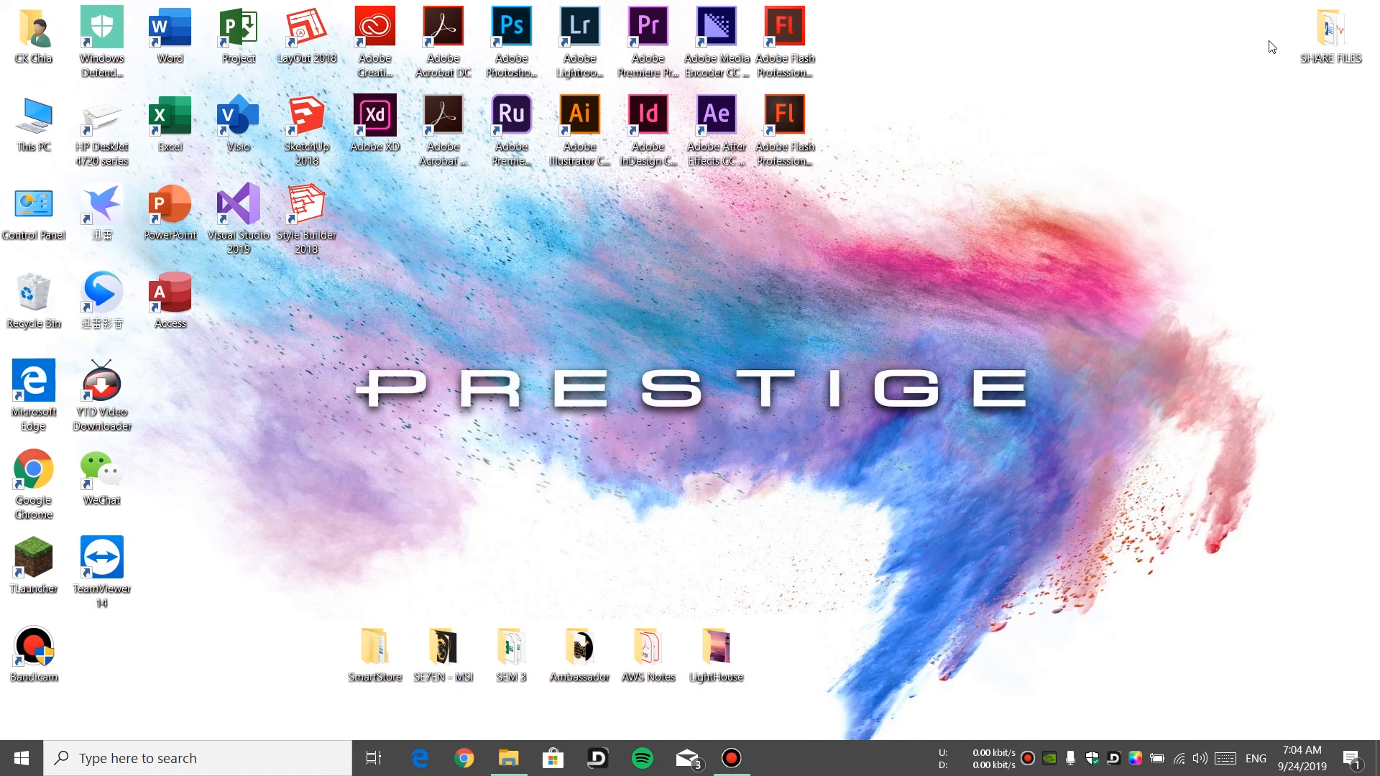
right_click(1308, 45)
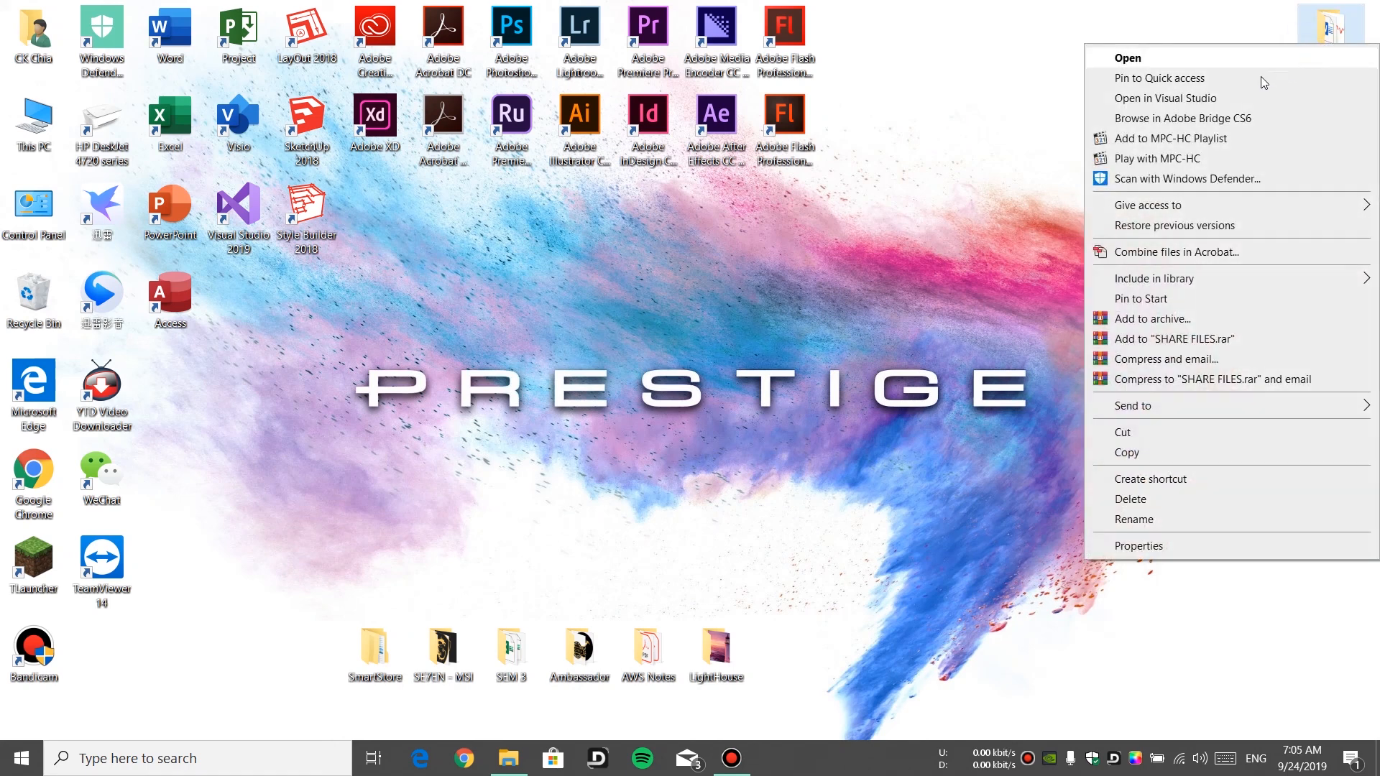
mouse_move(1152, 200)
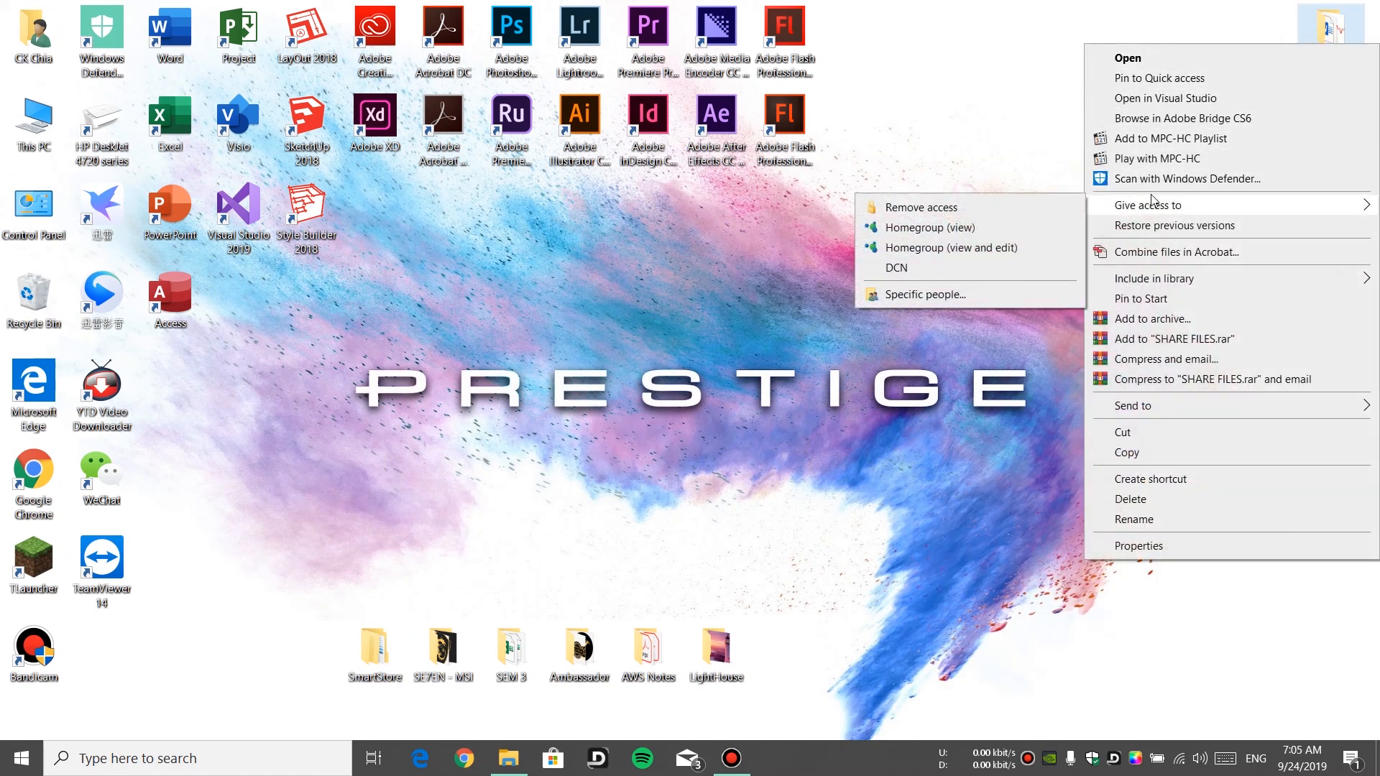
left_click(1062, 208)
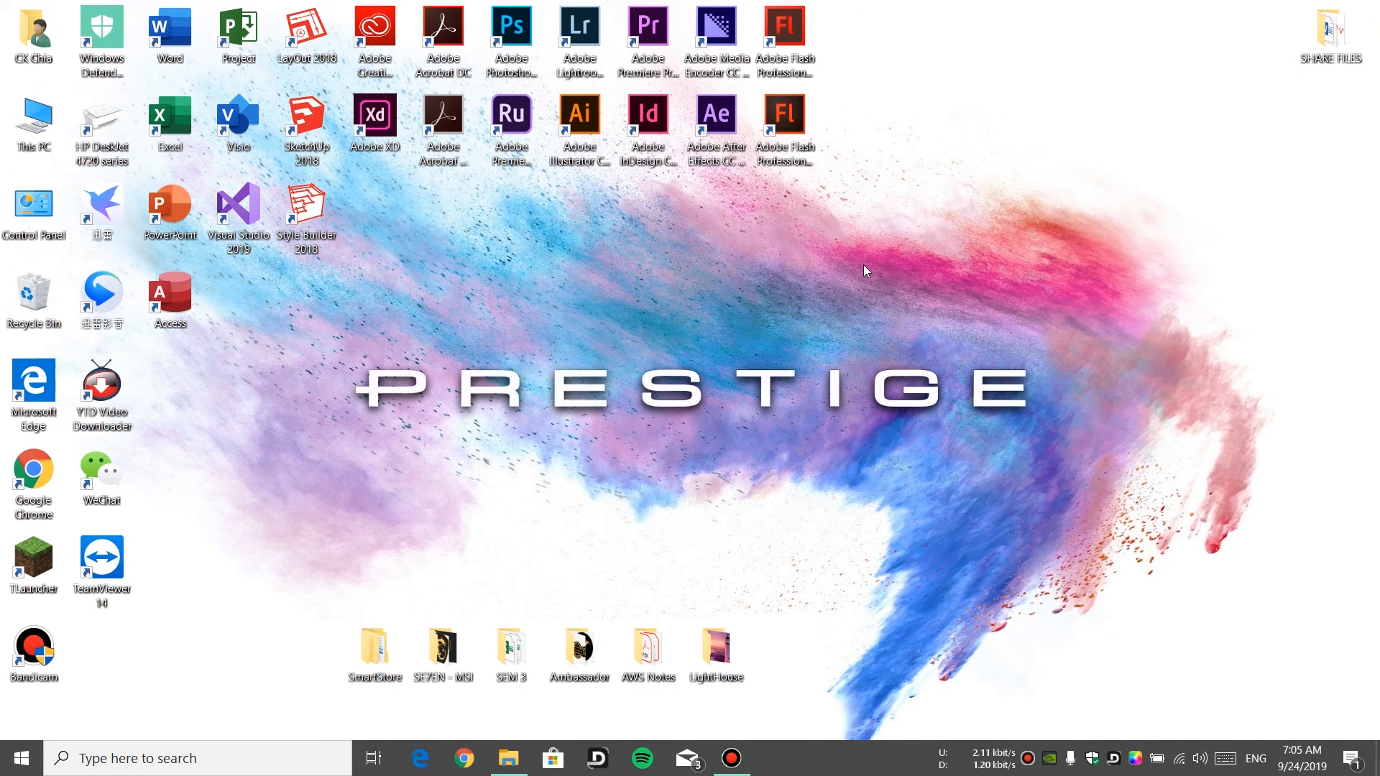
left_click(732, 758)
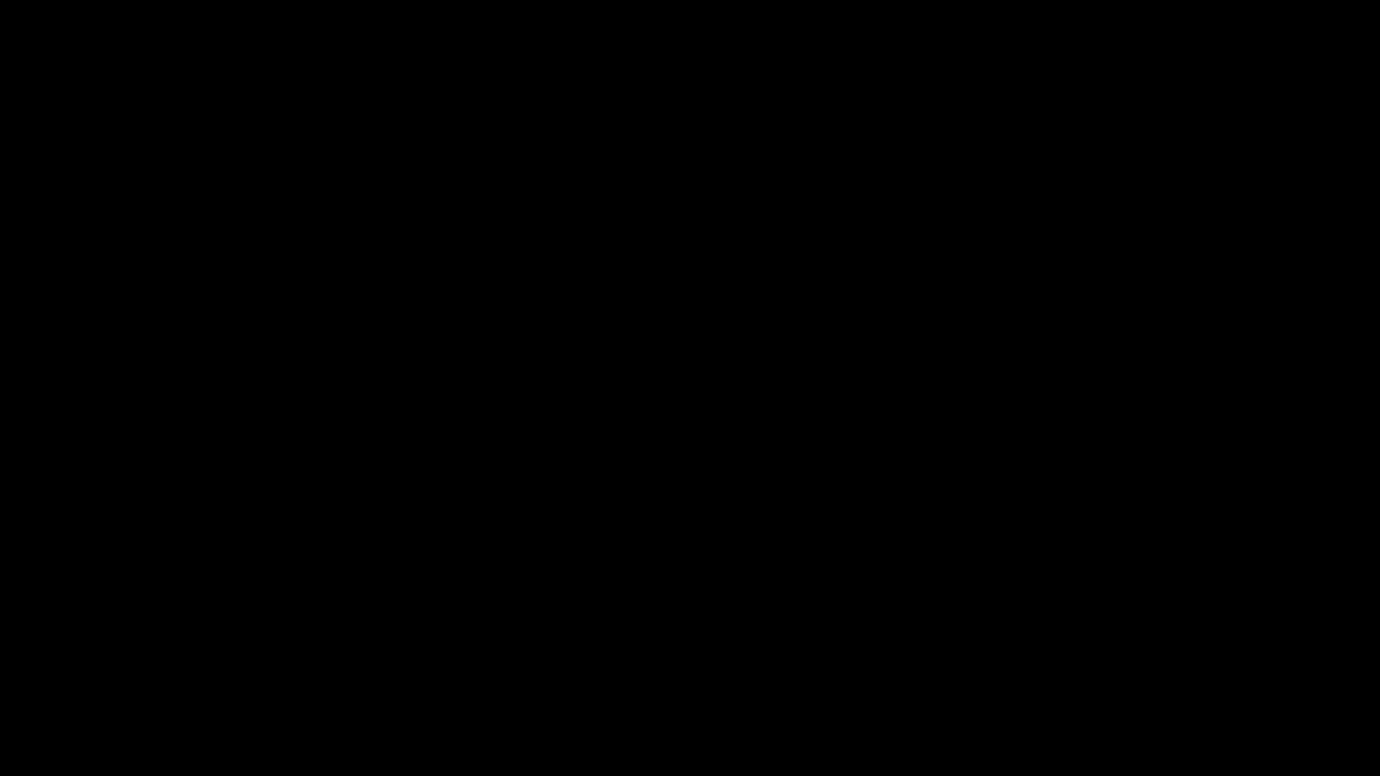